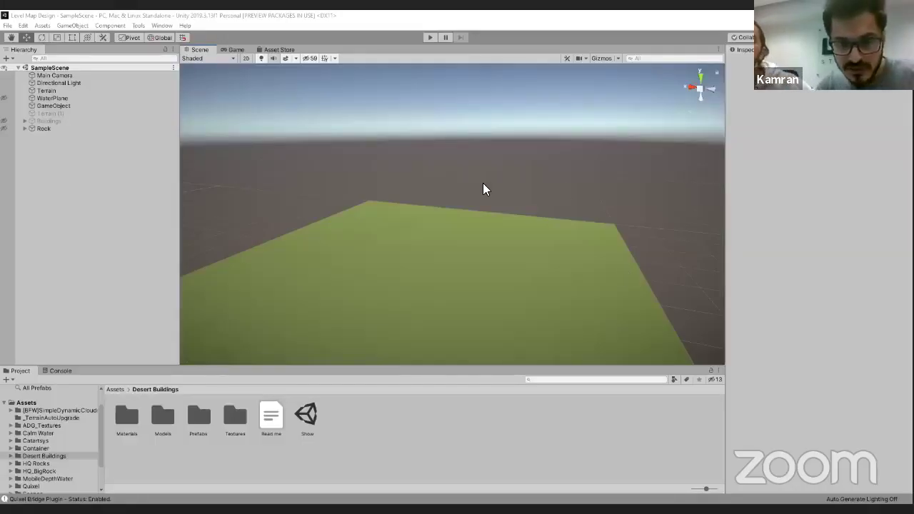
- Select the Terrain in the scene and make the hidden WaterPlane visible
right_drag(485, 186, 525, 396)
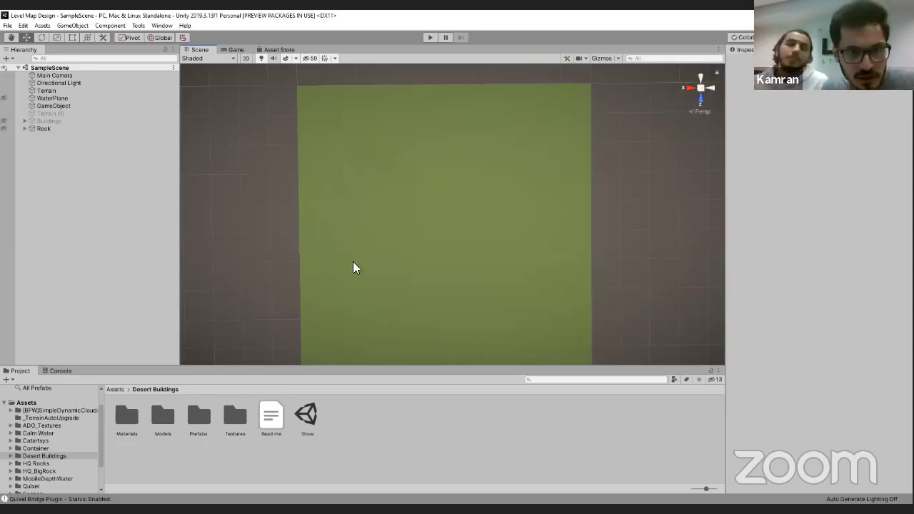
alt+drag(440, 239, 502, 202)
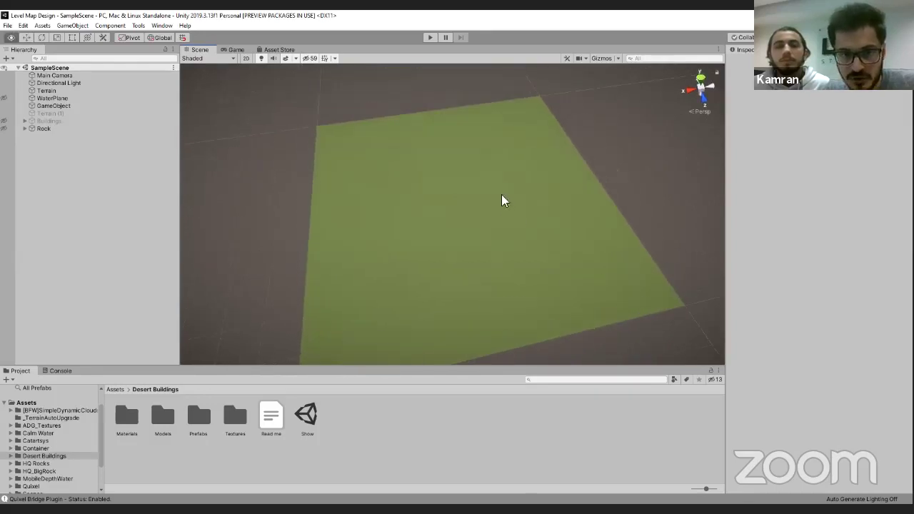
click(551, 161)
alt+right_drag(552, 163, 525, 149)
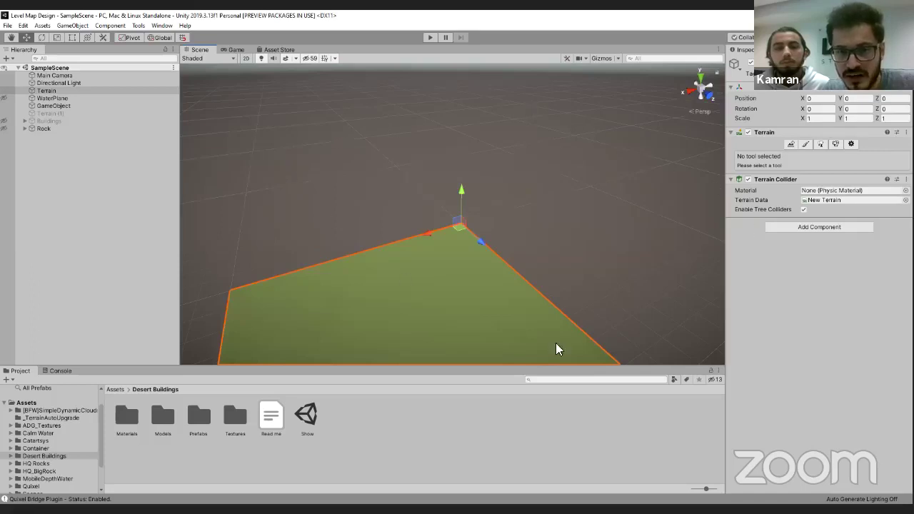
alt+drag(550, 244, 492, 243)
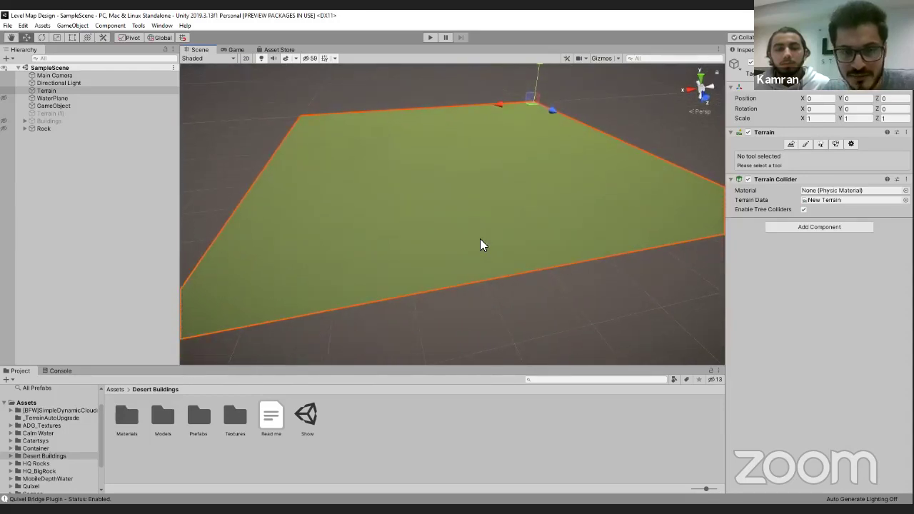
click(4, 98)
alt+drag(528, 178, 532, 128)
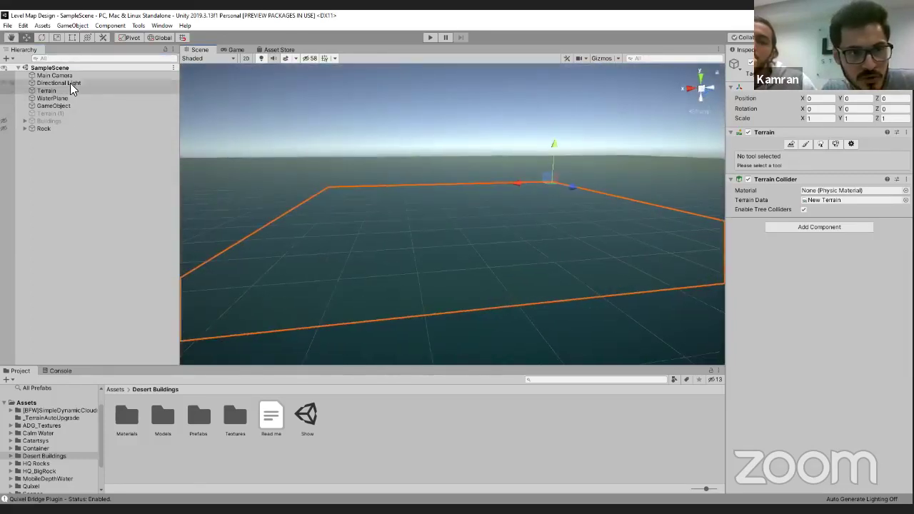
- Rotate the Directional Light to 174.9 on X and -112.35 on Y for a low-sun sky
click(70, 83)
alt+drag(502, 281, 131, 135)
click(136, 128)
alt+drag(405, 136, 561, 220)
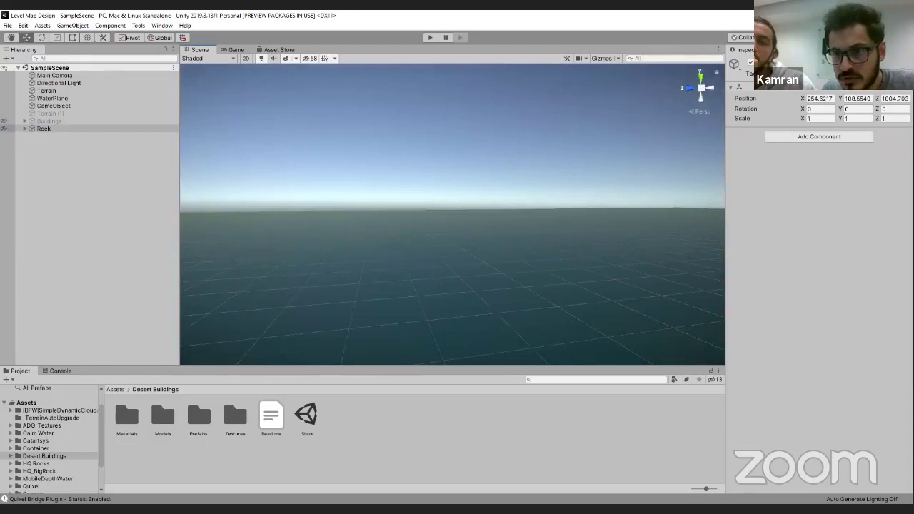
click(59, 82)
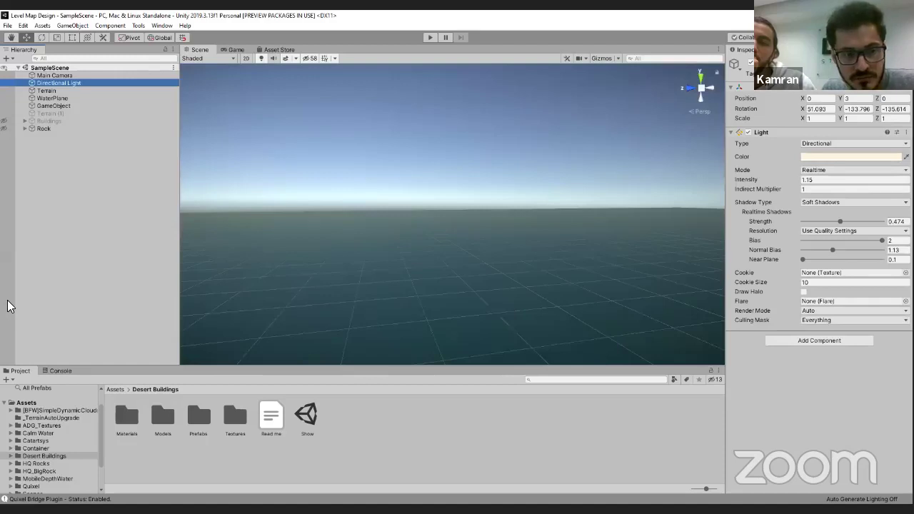
drag(839, 109, 77, 107)
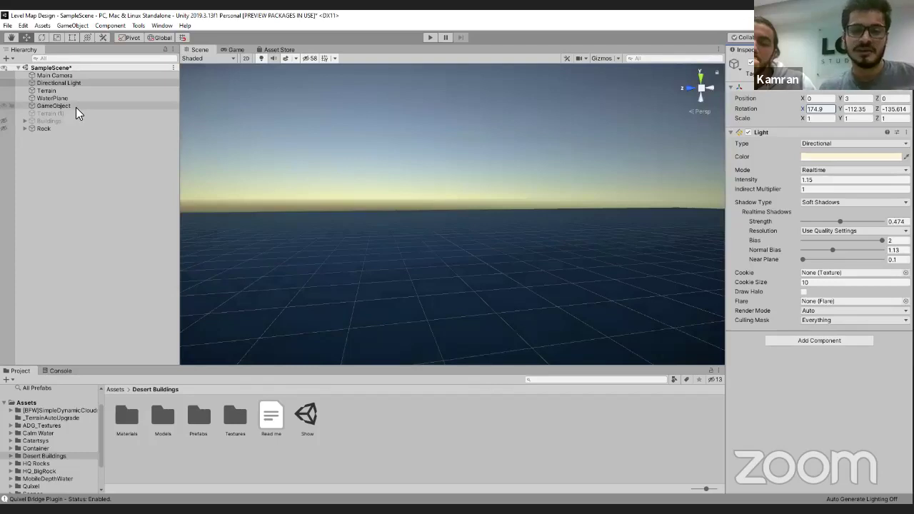
- Turn the Directional Light with the Rotate tool in the scene view, using Global handle orientation, to reposition the sun
right_drag(565, 212, 508, 226)
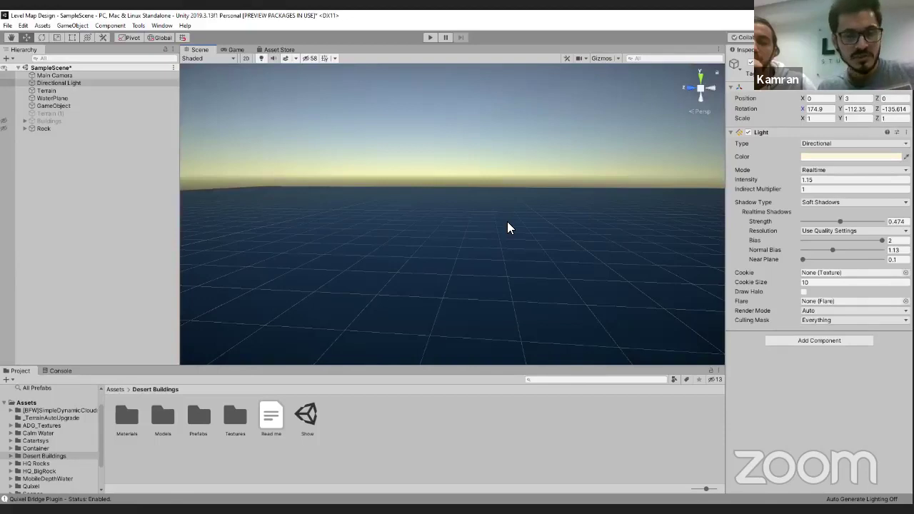
right_drag(490, 240, 354, 122)
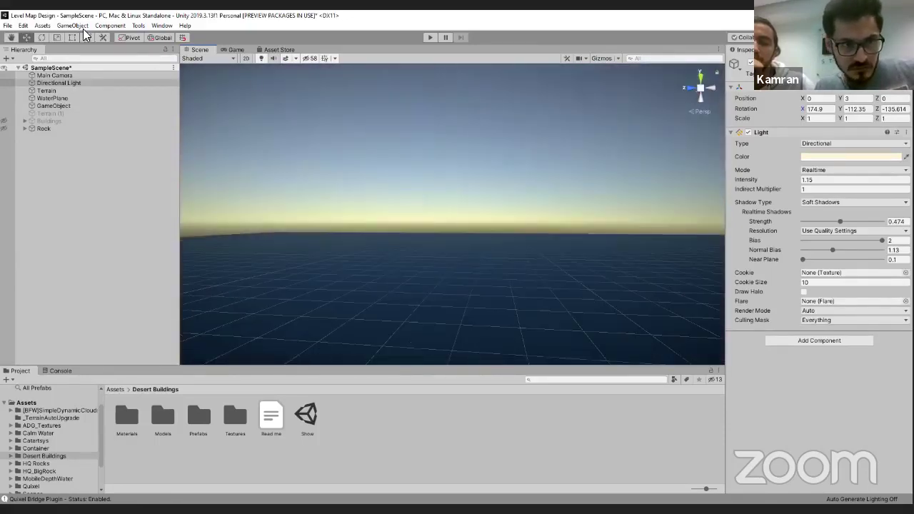
click(158, 37)
right_drag(432, 181, 398, 254)
key(e)
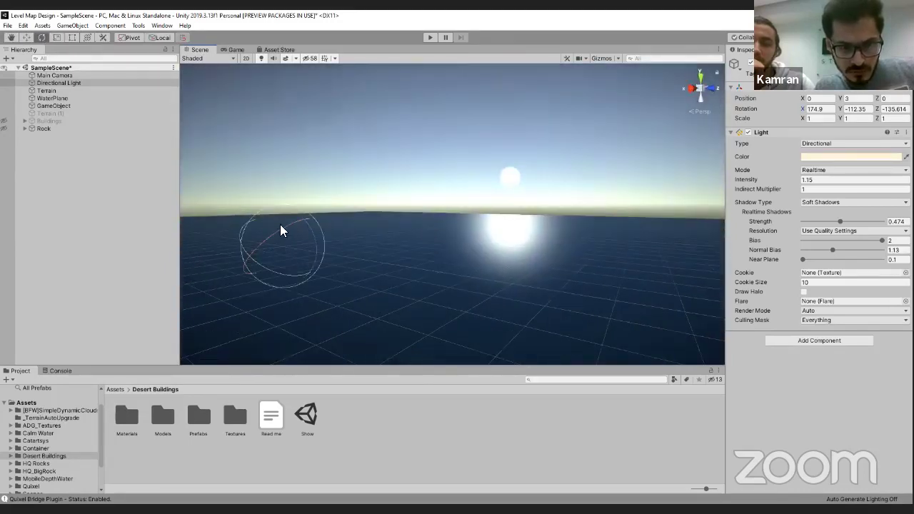
click(156, 38)
drag(306, 206, 283, 227)
- Raise a hill above the water in the middle of the Terrain with the Raise or Lower Terrain brush
right_drag(686, 285, 98, 108)
click(47, 91)
right_drag(463, 210, 463, 185)
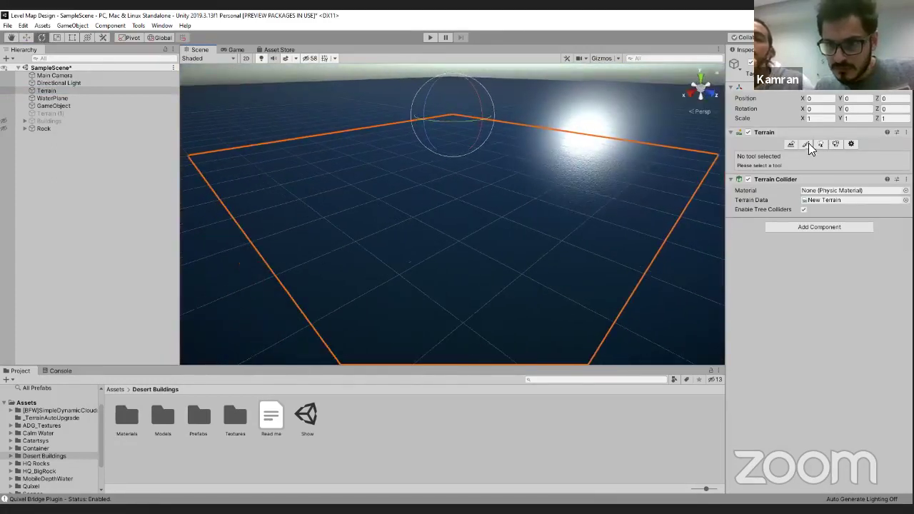
click(807, 144)
click(762, 155)
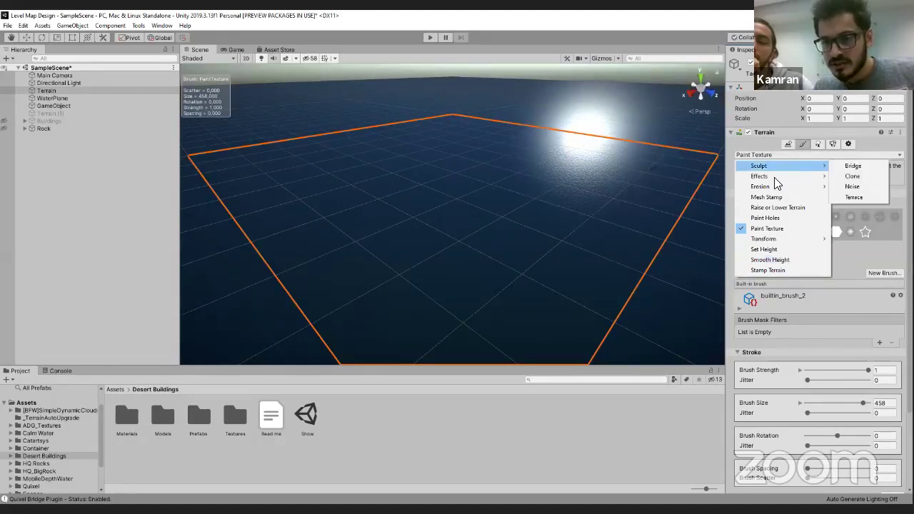
mouse_move(773, 178)
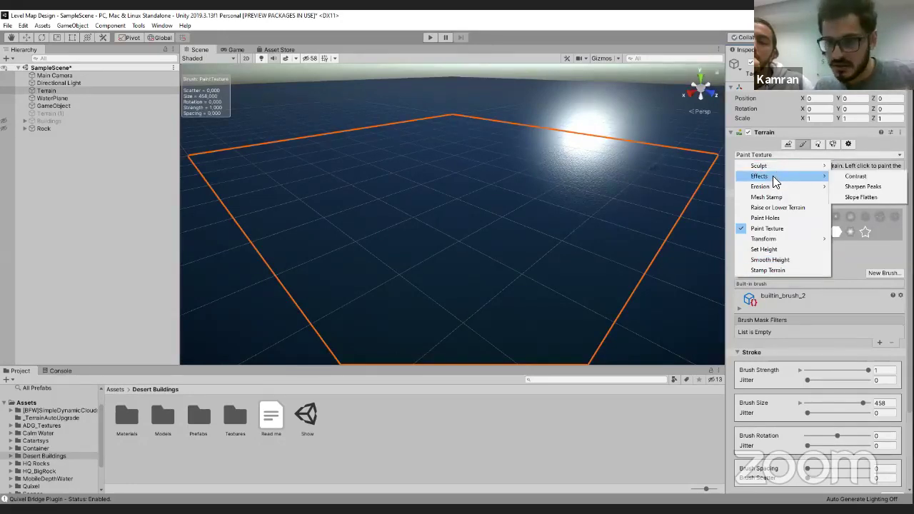
click(776, 209)
drag(444, 235, 465, 193)
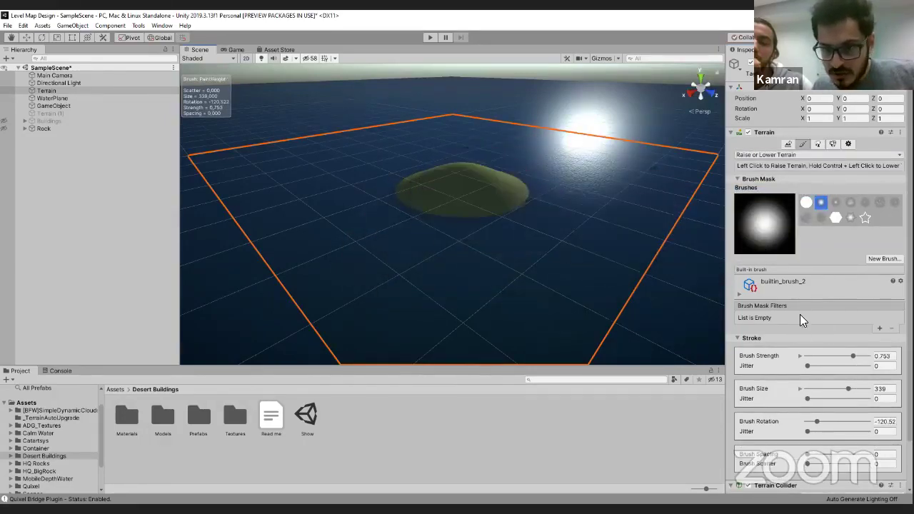
- Reduce the brush strength to 0.183 and 0.153 while raising rolling hills across the Terrain to form an island
click(838, 355)
drag(818, 355, 817, 355)
mouse_move(642, 244)
mouse_down()
mouse_move(457, 236)
mouse_move(364, 157)
mouse_move(549, 160)
mouse_move(581, 194)
mouse_move(494, 150)
mouse_move(490, 138)
mouse_move(417, 127)
mouse_move(334, 151)
mouse_move(387, 190)
mouse_move(478, 165)
mouse_move(530, 183)
mouse_move(588, 159)
mouse_move(516, 159)
mouse_move(552, 157)
mouse_move(579, 199)
mouse_move(465, 187)
mouse_move(564, 164)
mouse_up()
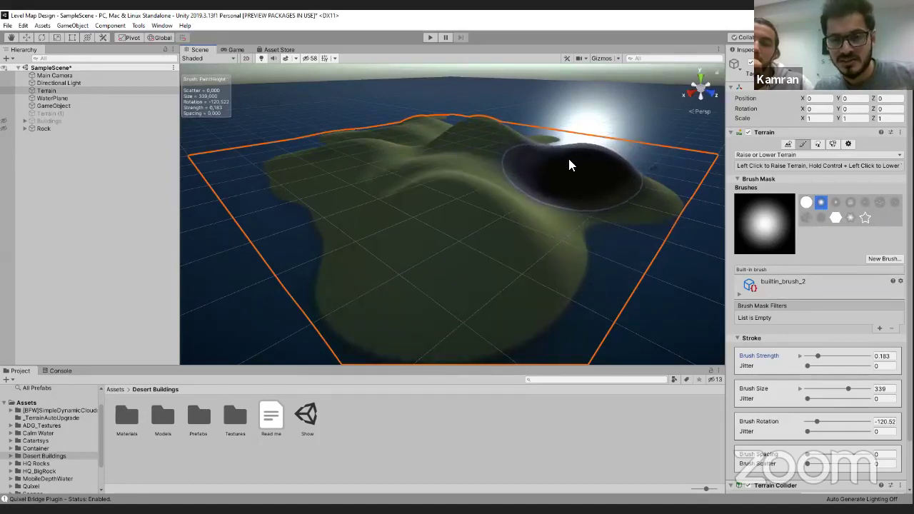
scroll(548, 200, down, 2)
mouse_move(544, 203)
alt+mouse_down()
mouse_move(558, 203)
mouse_move(567, 284)
mouse_move(584, 282)
mouse_move(499, 180)
alt+mouse_up()
mouse_move(491, 285)
mouse_down()
mouse_move(466, 285)
mouse_move(456, 306)
mouse_move(526, 301)
mouse_up()
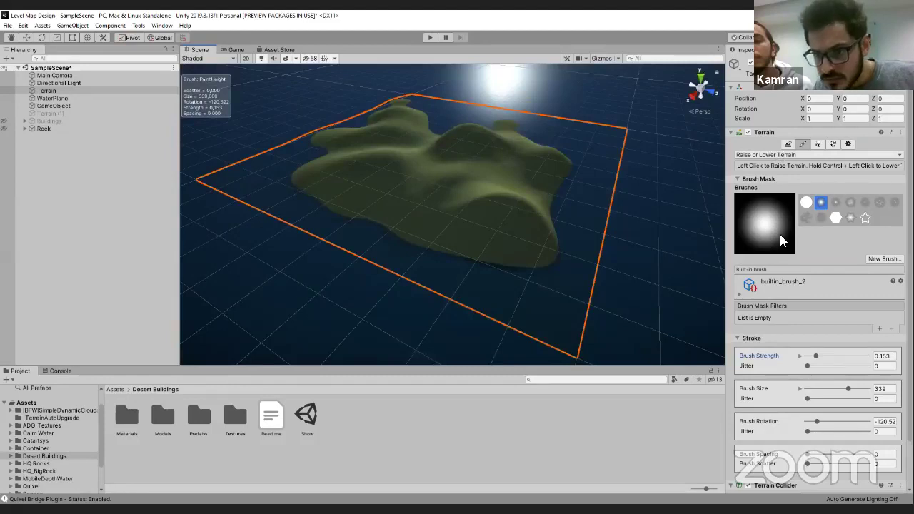
- Smooth the island's central hills with the Smooth Height brush
click(779, 155)
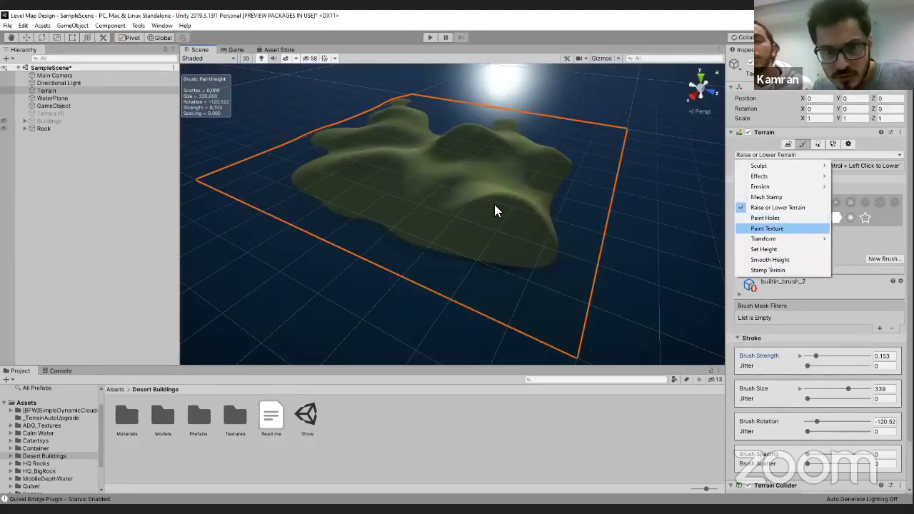
click(771, 260)
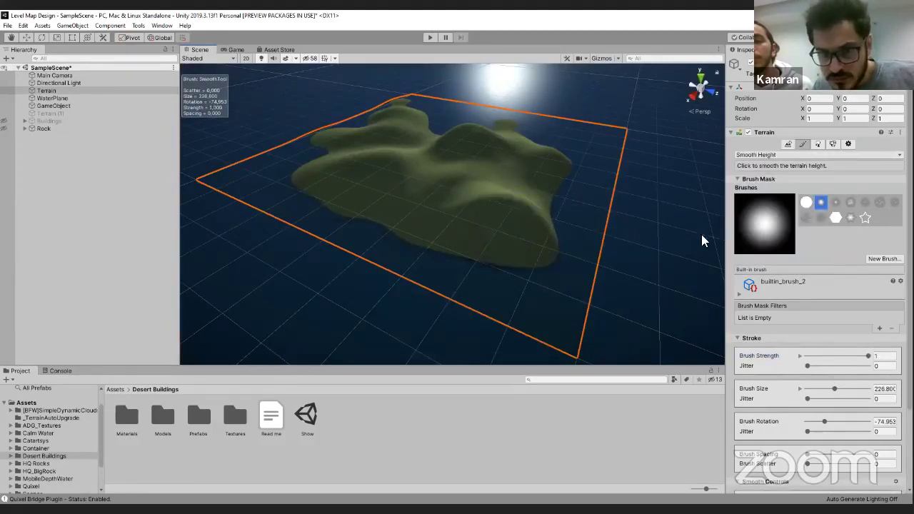
mouse_move(481, 202)
mouse_down()
mouse_move(453, 199)
mouse_move(489, 149)
mouse_move(457, 139)
mouse_up()
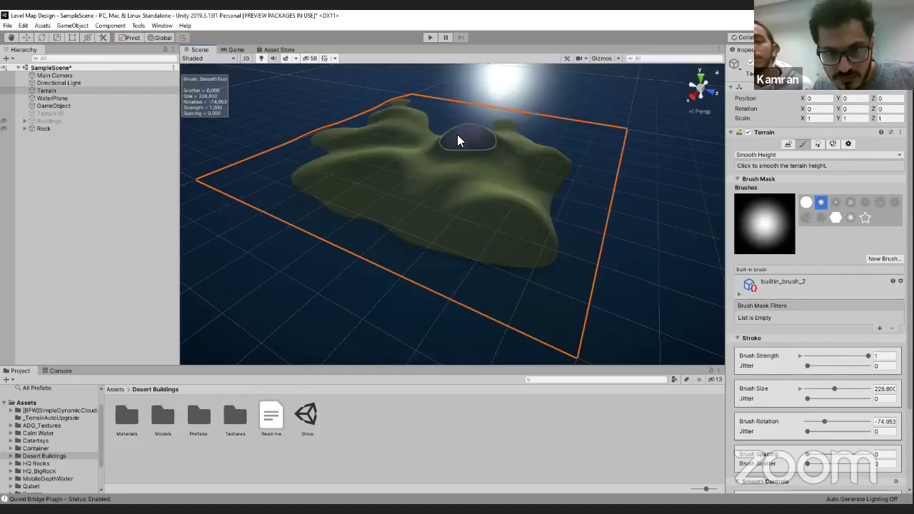
- Use Set Height on the island's near side with a height of 200, then carve the slope down with a height of 0
click(775, 154)
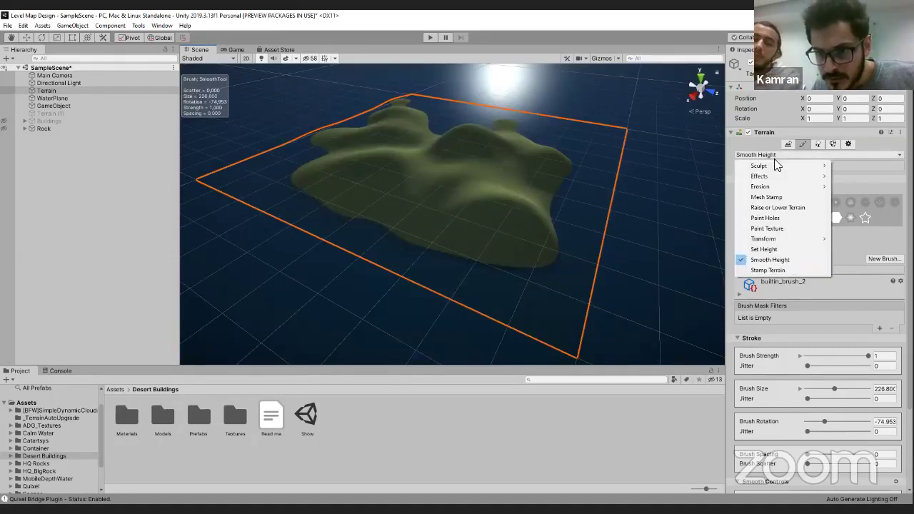
click(775, 249)
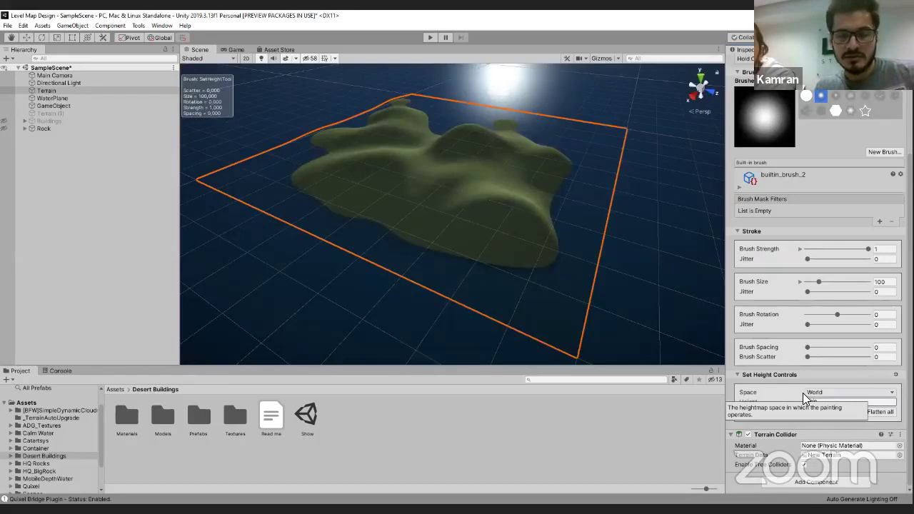
mouse_move(515, 274)
mouse_down()
mouse_move(452, 252)
mouse_move(512, 257)
mouse_move(438, 234)
mouse_up()
alt+drag(526, 255, 530, 211)
scroll(530, 211, up, 2)
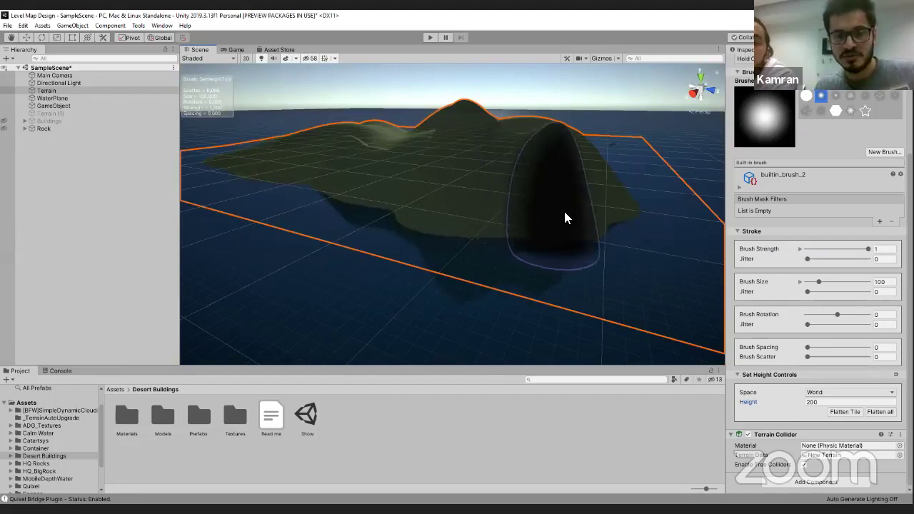
click(829, 403)
mouse_move(571, 204)
mouse_down()
mouse_move(545, 180)
mouse_move(612, 204)
mouse_move(511, 203)
mouse_up()
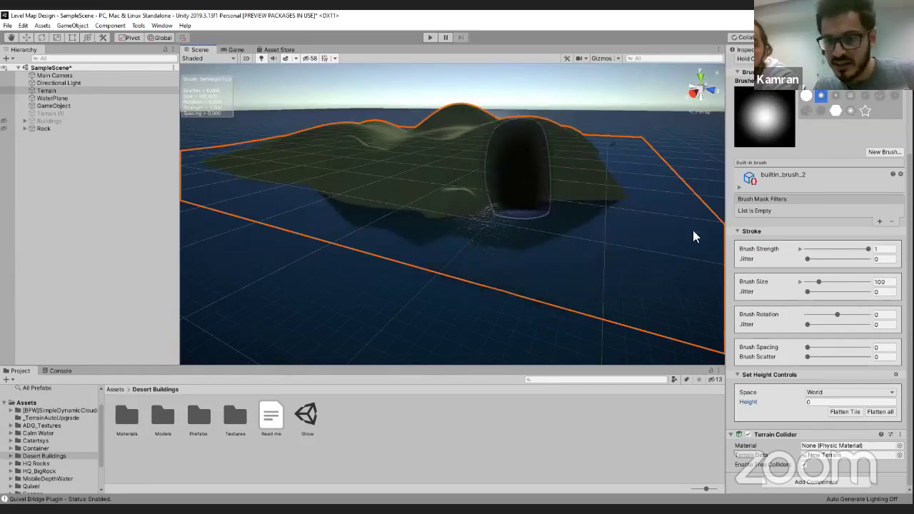
- Set the target height to 20 and paint a flat shelf along the island's near shore
click(809, 401)
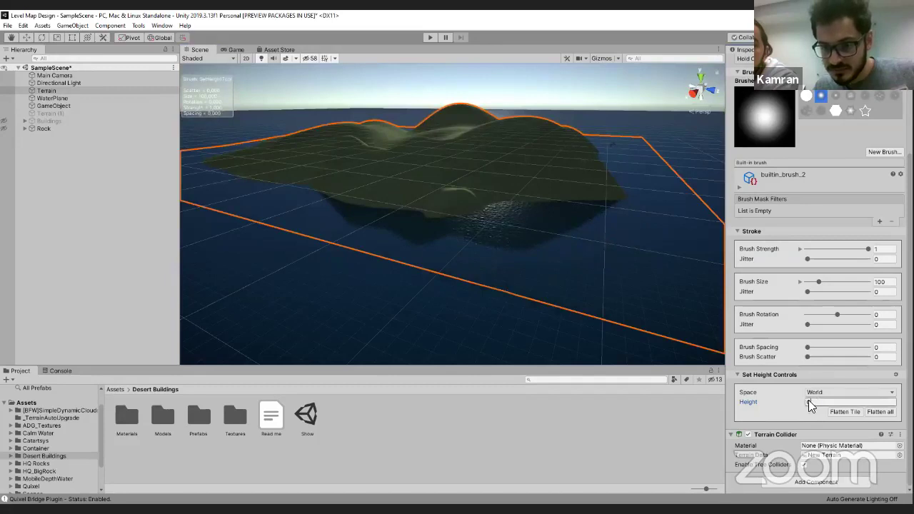
text(20)
mouse_move(550, 231)
mouse_down()
mouse_move(466, 203)
mouse_move(534, 216)
mouse_move(505, 187)
mouse_move(359, 167)
mouse_move(422, 165)
mouse_move(448, 178)
mouse_move(556, 162)
mouse_move(318, 169)
mouse_move(260, 181)
mouse_move(348, 185)
mouse_move(266, 173)
mouse_up()
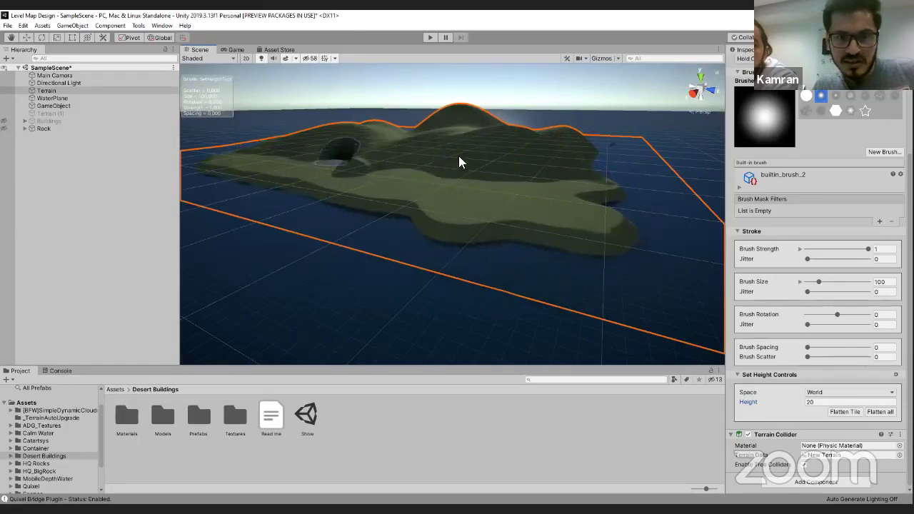
- Enlarge the Set Height brush to 354 and flatten the remaining hills into one level plateau across the island
mouse_move(547, 188)
alt+mouse_down()
mouse_move(577, 190)
mouse_move(591, 207)
mouse_move(576, 236)
mouse_move(587, 238)
mouse_move(600, 200)
mouse_move(427, 237)
mouse_move(431, 204)
mouse_move(498, 182)
mouse_move(456, 179)
mouse_move(507, 189)
alt+mouse_up()
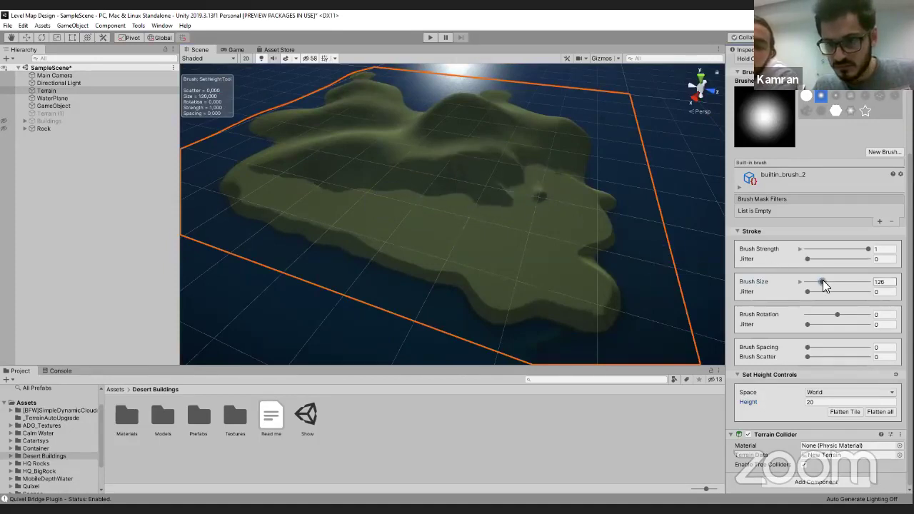
drag(849, 285, 851, 285)
mouse_move(519, 169)
mouse_down()
mouse_move(474, 169)
mouse_move(475, 146)
mouse_move(539, 140)
mouse_move(551, 122)
mouse_move(537, 108)
mouse_move(431, 101)
mouse_move(424, 117)
mouse_move(460, 121)
mouse_move(409, 153)
mouse_move(430, 153)
mouse_move(418, 139)
mouse_move(477, 141)
mouse_move(462, 131)
mouse_move(429, 143)
mouse_move(291, 148)
mouse_move(383, 121)
mouse_move(386, 105)
mouse_move(358, 106)
mouse_move(381, 109)
mouse_move(363, 103)
mouse_move(383, 91)
mouse_move(407, 116)
mouse_move(391, 90)
mouse_up()
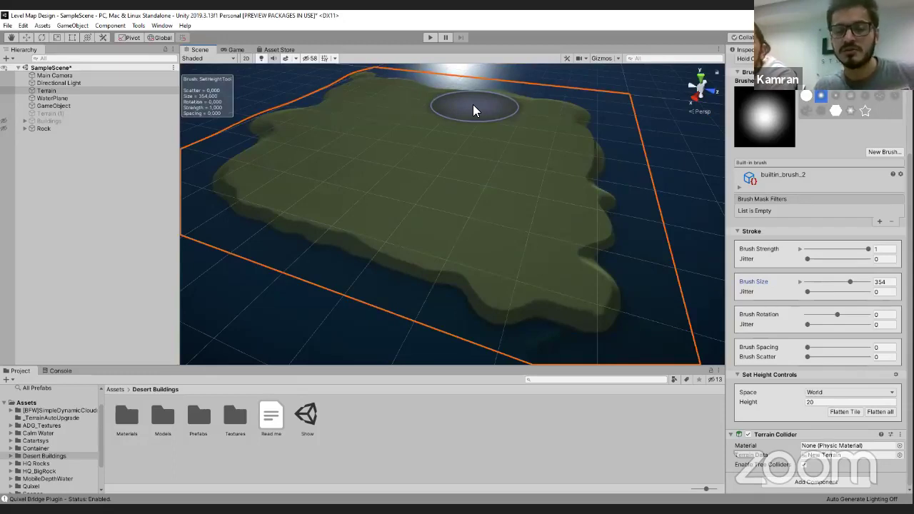
mouse_move(473, 104)
mouse_down()
mouse_move(520, 129)
mouse_move(527, 225)
mouse_move(536, 217)
mouse_move(525, 147)
mouse_move(498, 110)
mouse_up()
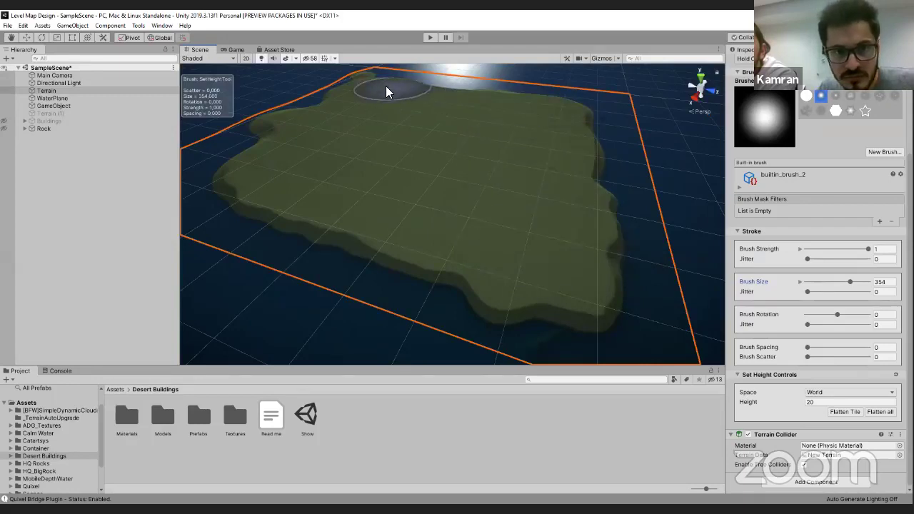
- Lower the island's far corner with a target height of 0, and soften the coastline with Smooth Height
click(815, 403)
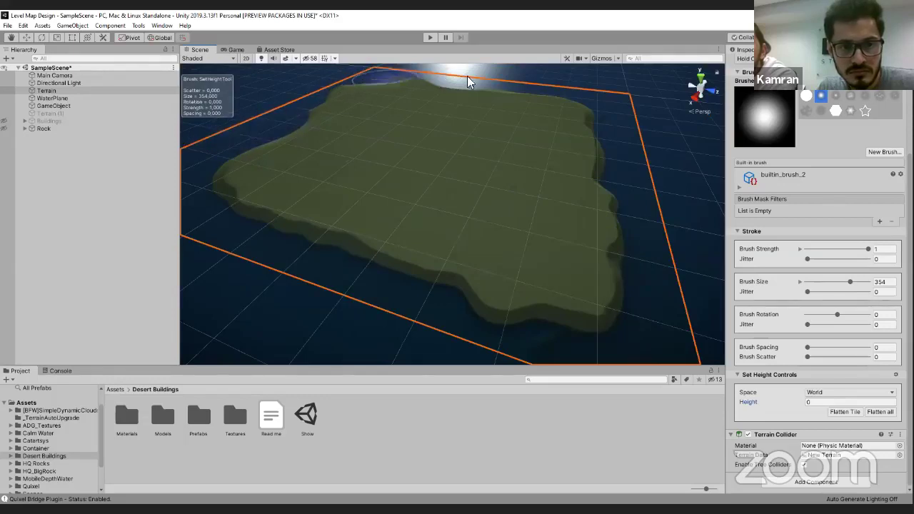
scroll(768, 206, up, 3)
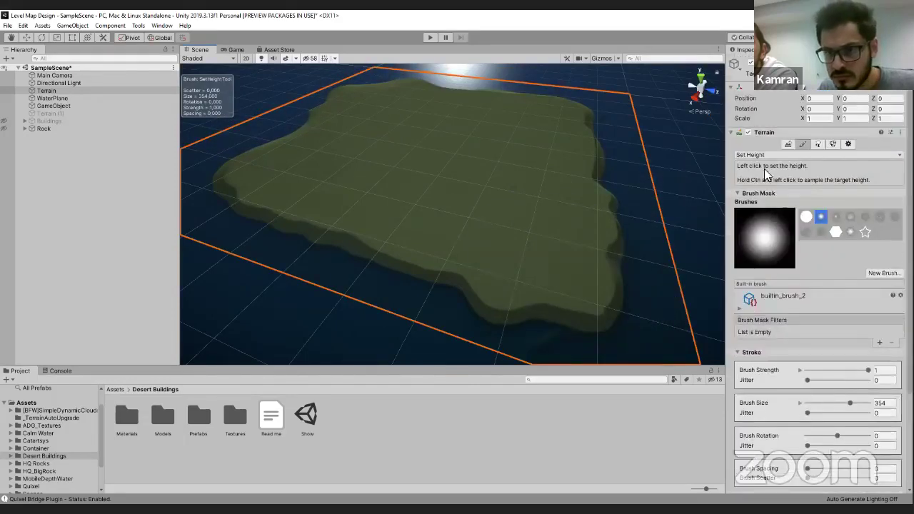
click(765, 154)
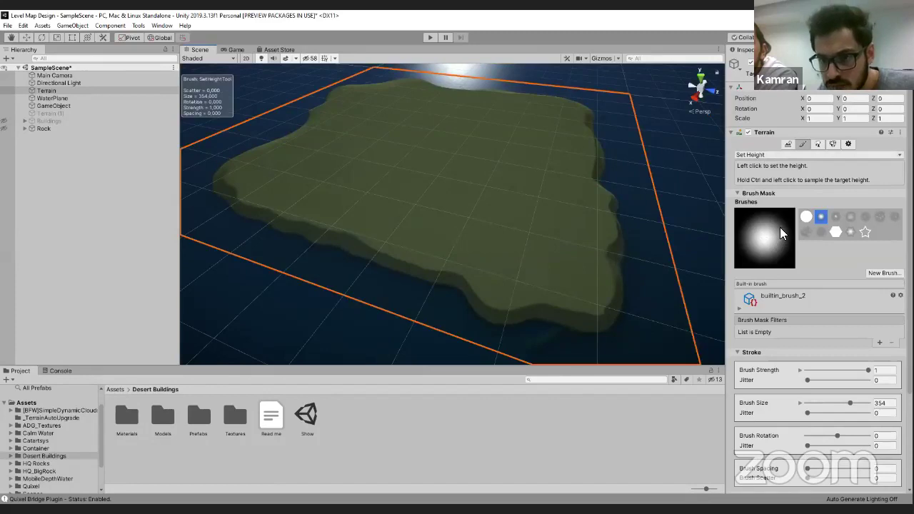
click(771, 259)
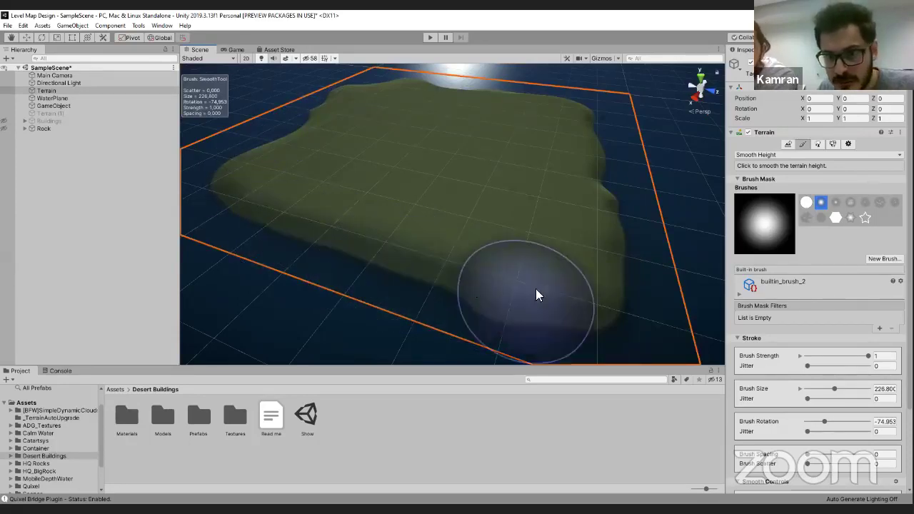
- Use Set Height with height 10, brush strength 0.206 and size 99 to paint a low shelf around the island's shore
click(781, 156)
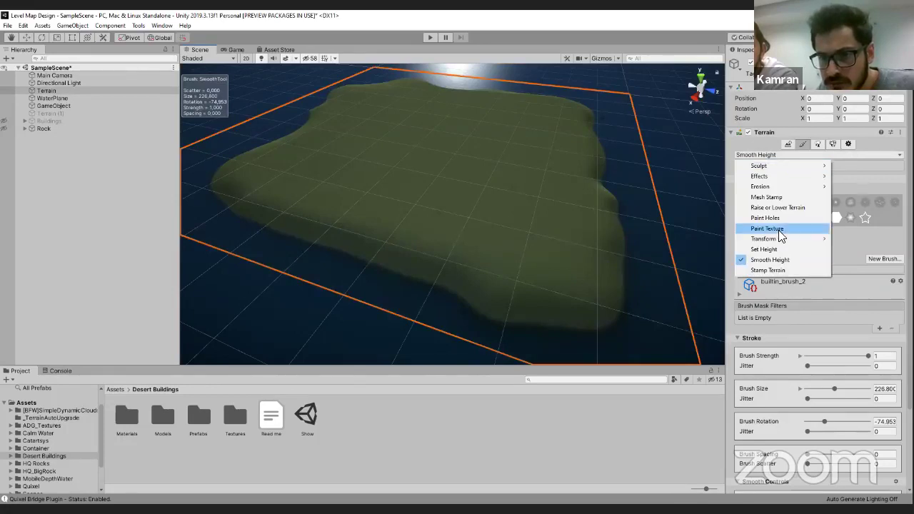
click(777, 249)
scroll(774, 326, down, 3)
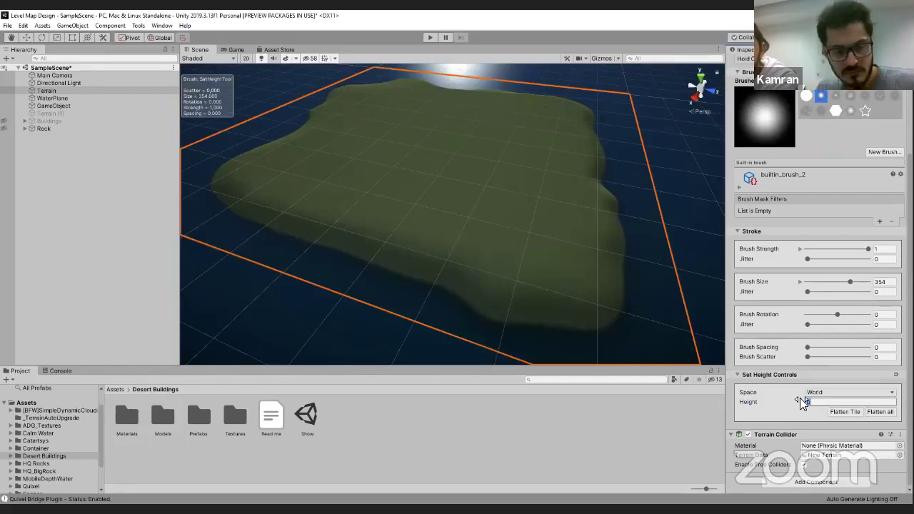
text(0)
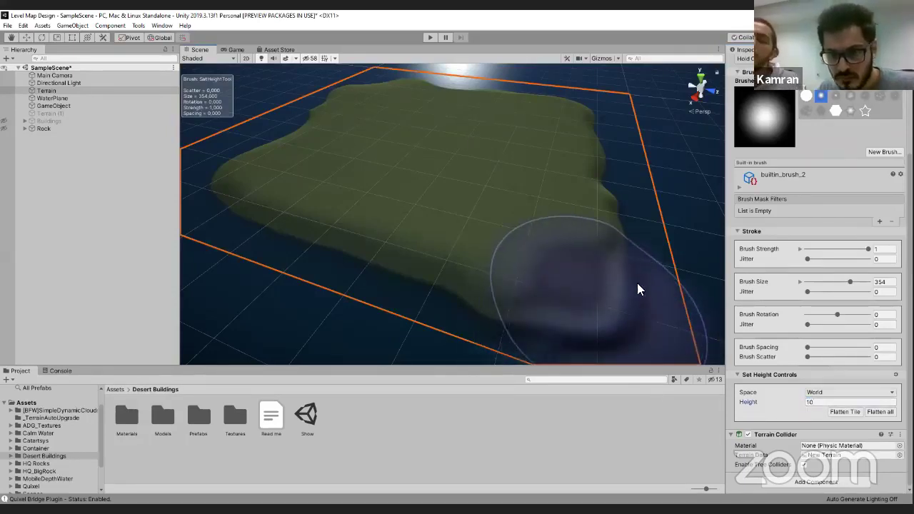
click(818, 248)
drag(828, 282, 818, 281)
mouse_move(551, 316)
mouse_down()
mouse_move(561, 313)
mouse_move(333, 252)
mouse_move(246, 214)
mouse_up()
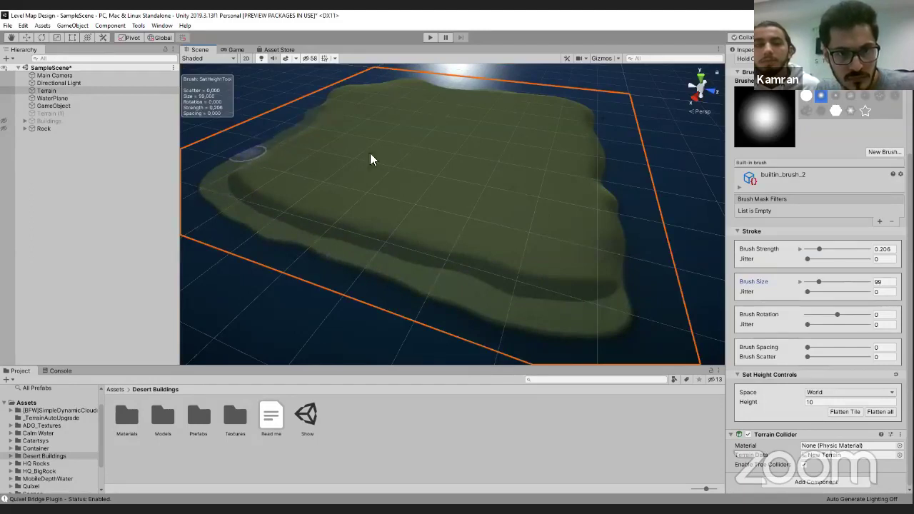
key(w)
mouse_move(388, 154)
right_down()
mouse_move(440, 157)
mouse_move(461, 205)
mouse_move(455, 217)
mouse_move(467, 214)
right_up()
- Smooth the shelf edges along the island's coastline so they slope gently into the water
click(805, 144)
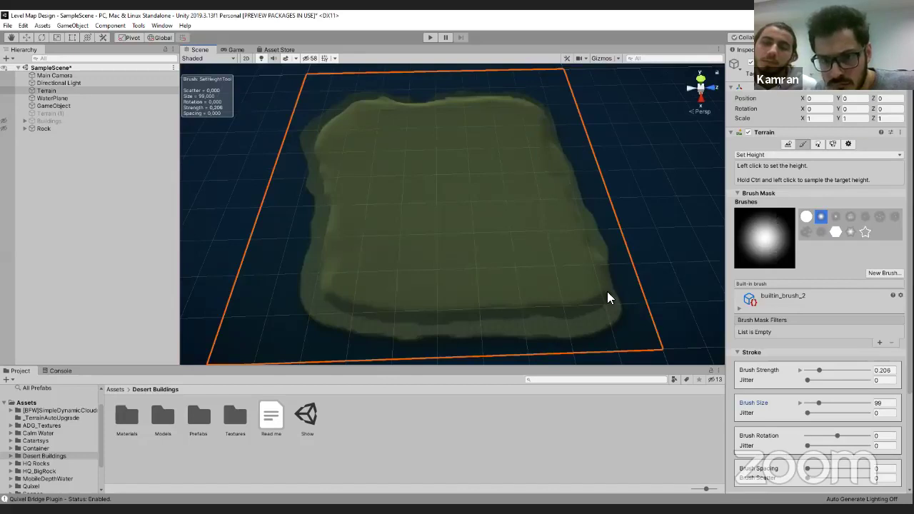
key(shift)
mouse_move(476, 323)
shift+mouse_down()
mouse_move(438, 312)
mouse_move(374, 321)
mouse_move(295, 307)
mouse_move(325, 288)
mouse_move(316, 246)
mouse_move(326, 201)
mouse_move(325, 232)
shift+mouse_up()
mouse_move(314, 123)
shift+mouse_down()
mouse_move(353, 123)
mouse_move(348, 116)
mouse_move(372, 102)
mouse_move(458, 97)
mouse_move(532, 132)
mouse_move(576, 177)
mouse_move(567, 208)
mouse_move(584, 269)
mouse_move(577, 212)
shift+mouse_up()
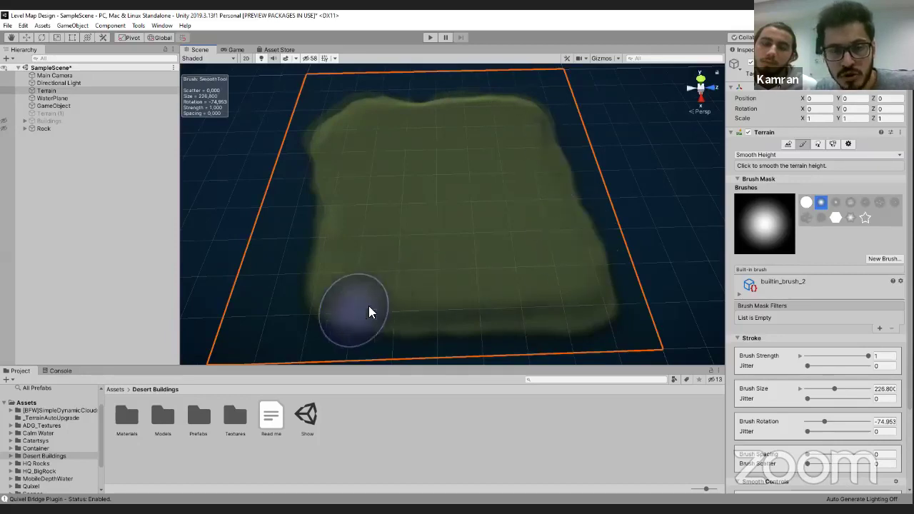
- Raise rolling hills across the plateau with Raise or Lower Terrain at brush strength 0.054 and size 253
alt+drag(598, 276, 785, 154)
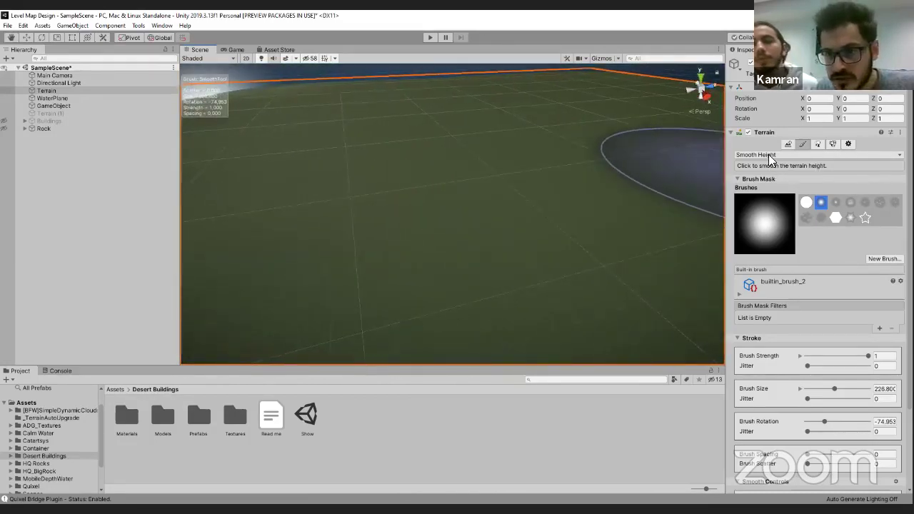
click(768, 154)
click(788, 207)
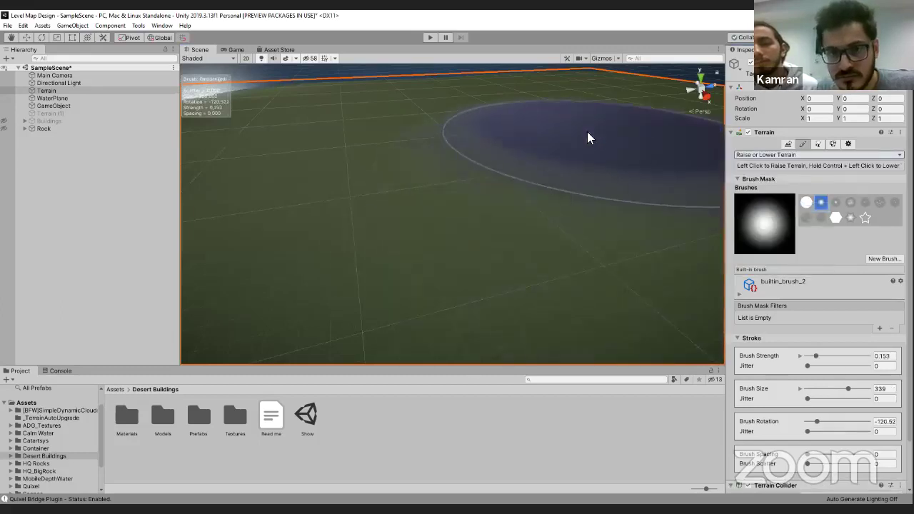
click(811, 356)
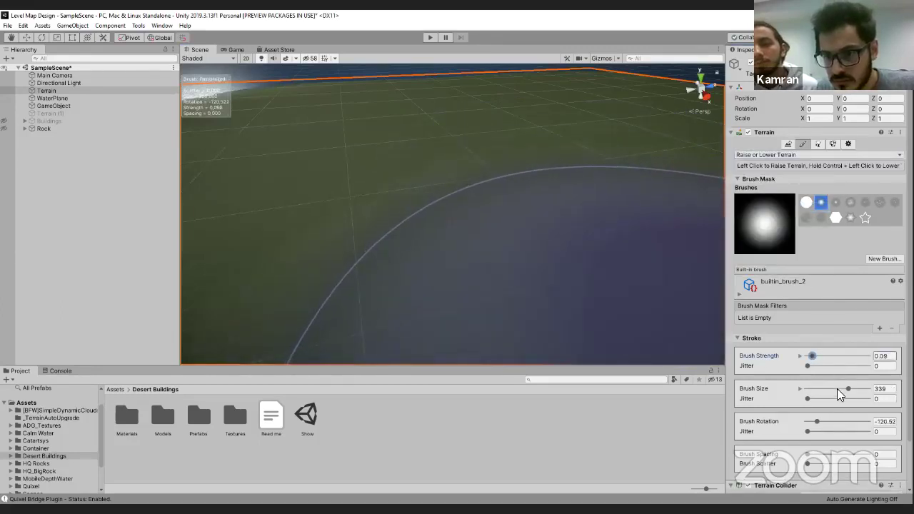
click(834, 389)
mouse_move(585, 164)
mouse_down()
mouse_move(569, 135)
mouse_move(613, 114)
mouse_move(637, 136)
mouse_move(586, 121)
mouse_move(603, 125)
mouse_move(558, 129)
mouse_move(605, 128)
mouse_up()
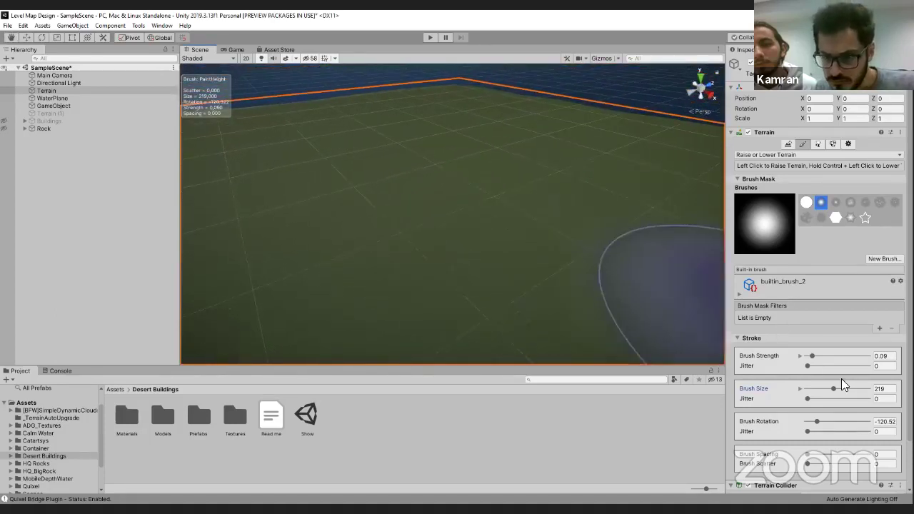
mouse_move(822, 390)
mouse_down()
mouse_move(810, 392)
mouse_move(820, 397)
mouse_move(802, 356)
mouse_up()
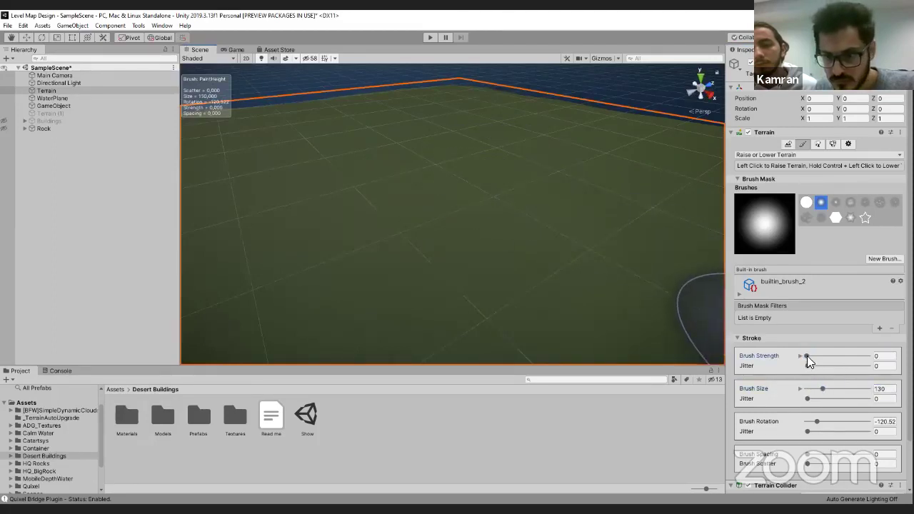
drag(806, 355, 809, 356)
drag(822, 388, 835, 388)
mouse_move(555, 217)
mouse_down()
mouse_move(396, 118)
mouse_move(610, 254)
mouse_move(509, 124)
mouse_up()
mouse_move(365, 150)
mouse_down()
mouse_move(401, 117)
mouse_move(469, 117)
mouse_move(683, 174)
mouse_move(626, 125)
mouse_move(534, 210)
mouse_move(587, 173)
mouse_move(515, 177)
mouse_move(514, 236)
mouse_move(540, 183)
mouse_move(533, 197)
mouse_move(485, 151)
mouse_up()
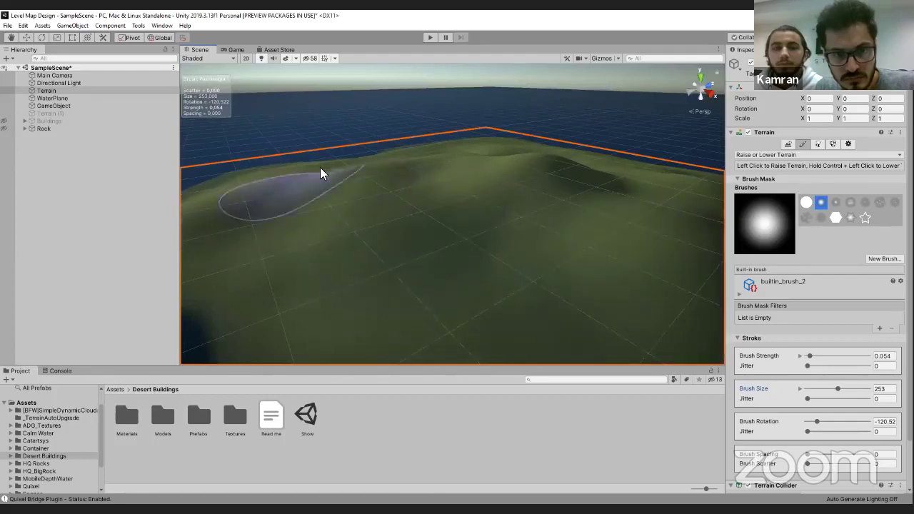
- Set up Paint Texture with the NewLayer 3 terrain layer, a brush strength of 1 and a brush size of 26
right_drag(583, 240, 541, 193)
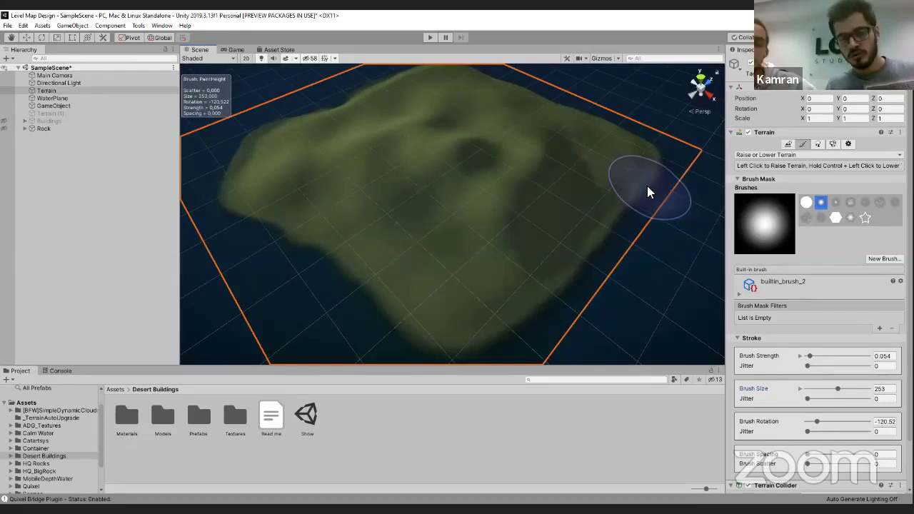
alt+drag(545, 237, 545, 207)
scroll(544, 202, up, 5)
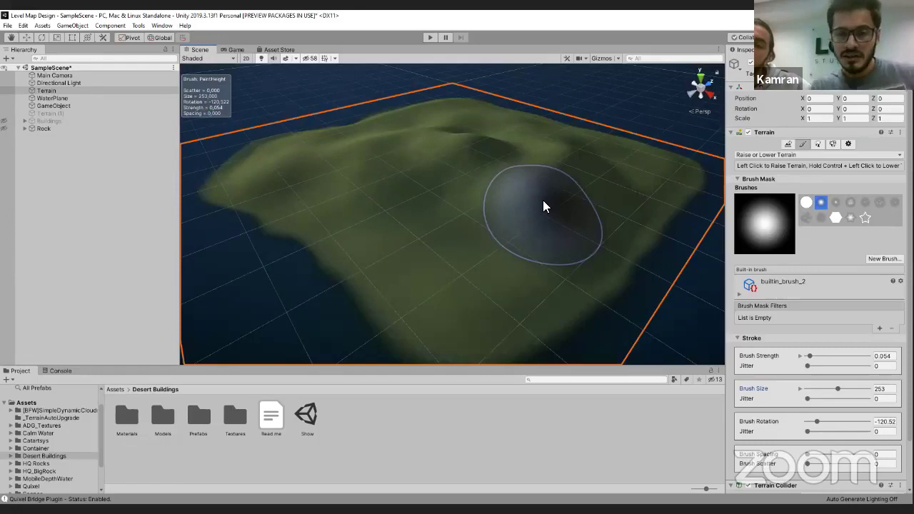
mouse_move(546, 181)
right_down()
mouse_move(552, 214)
mouse_move(561, 153)
mouse_move(516, 184)
mouse_move(530, 202)
mouse_move(530, 225)
mouse_move(518, 230)
mouse_move(567, 231)
right_up()
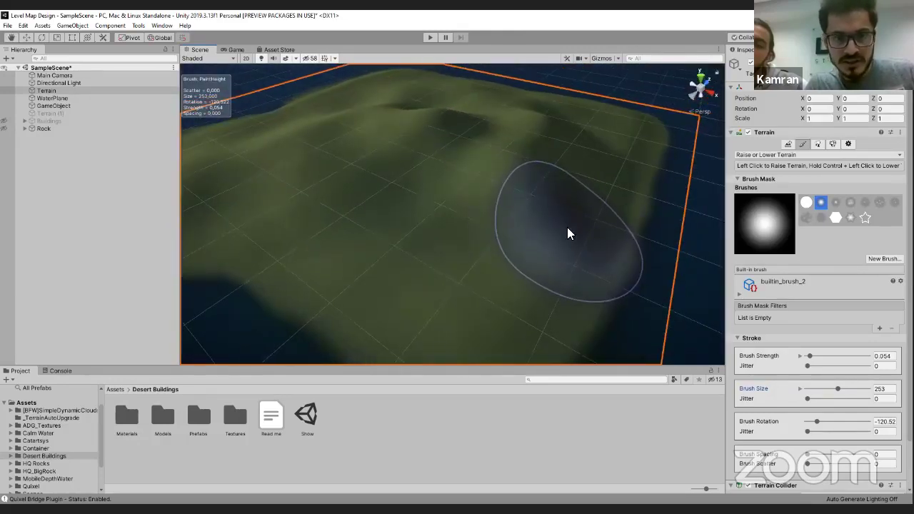
click(795, 154)
key(Return)
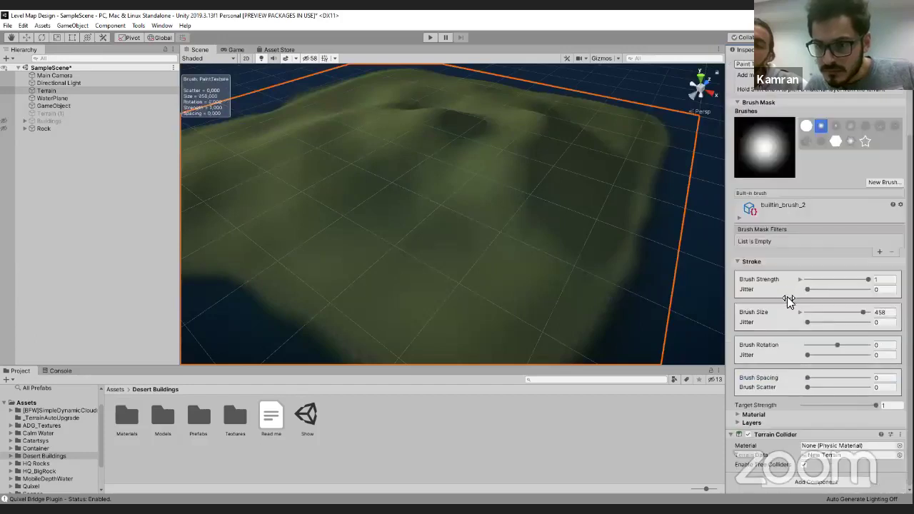
scroll(778, 381, down, 5)
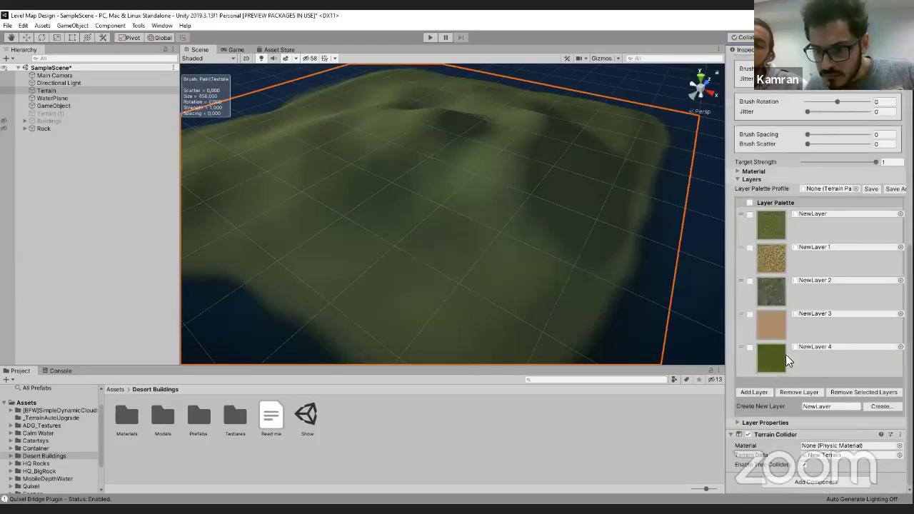
click(817, 328)
scroll(832, 208, up, 4)
drag(832, 209, 808, 207)
text(1)
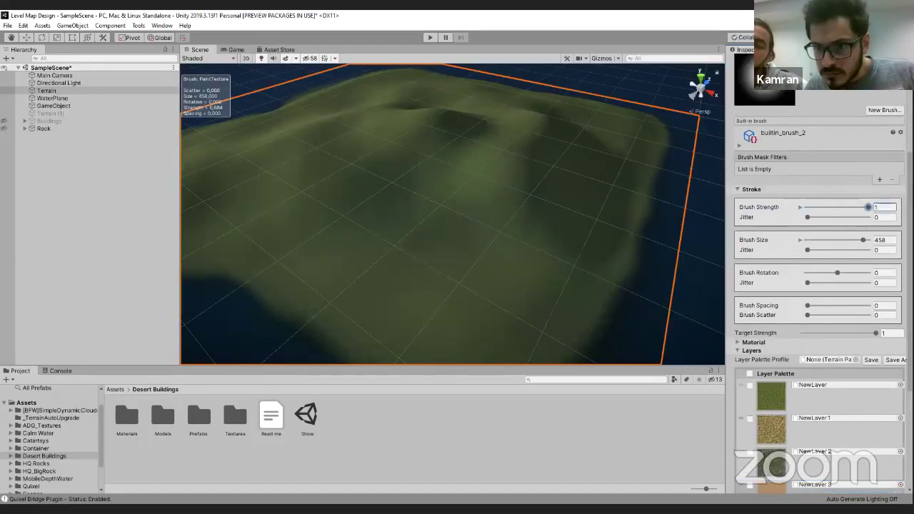
drag(812, 240, 808, 239)
- Undo the first trial stroke and paint a closed loop road around the island, inside the coastline
mouse_move(460, 323)
mouse_down()
mouse_move(436, 280)
mouse_move(399, 259)
mouse_up()
key(ctrl+z)
mouse_move(479, 273)
alt+mouse_down()
mouse_move(502, 273)
mouse_move(501, 284)
mouse_move(529, 277)
mouse_move(454, 256)
alt+mouse_up()
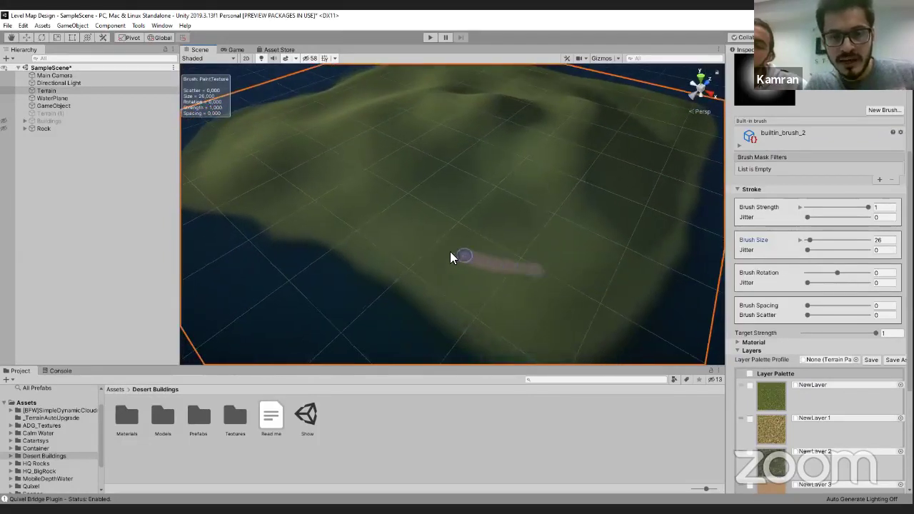
drag(375, 222, 328, 202)
drag(262, 153, 274, 130)
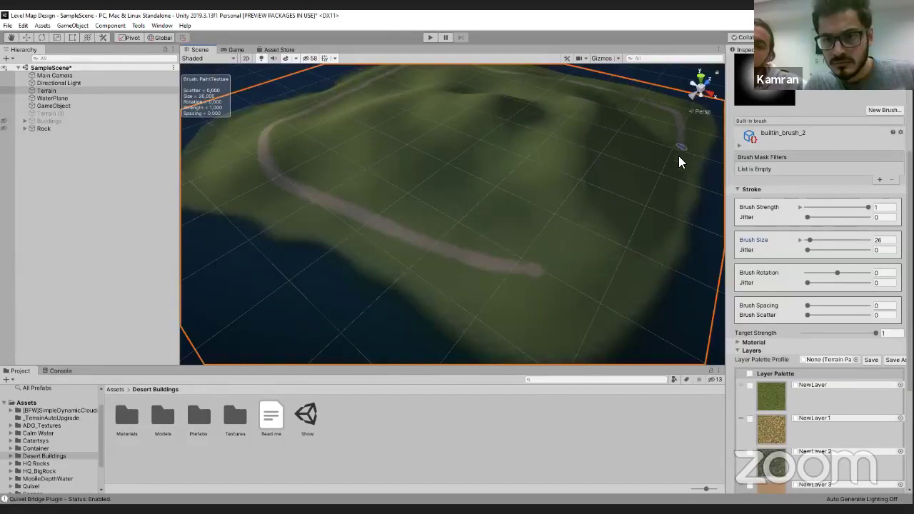
drag(582, 275, 538, 272)
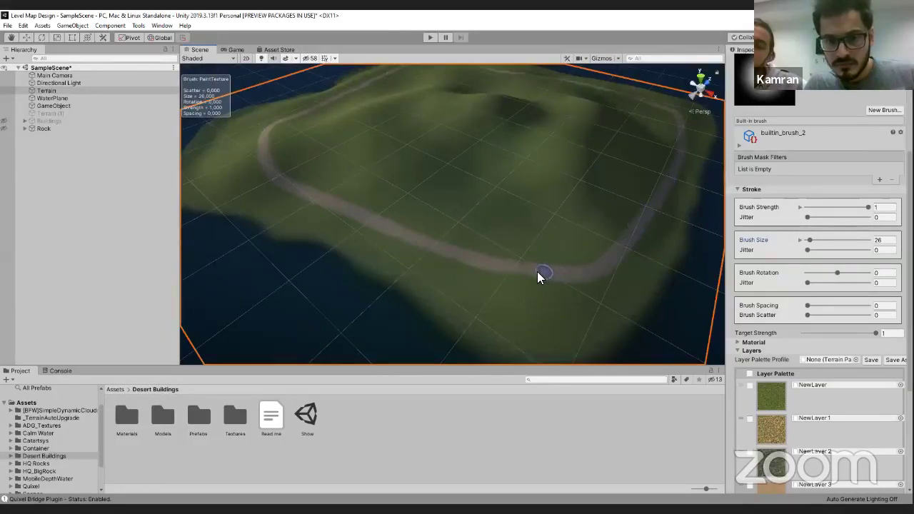
- Paint a branch path from the near side of the loop road inland to the hills, ending in a round patch
alt+drag(505, 212, 337, 182)
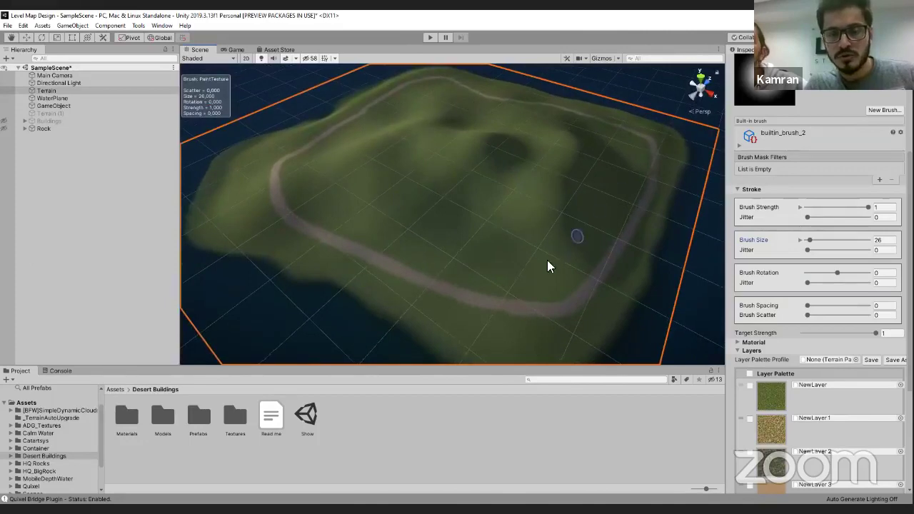
alt+scroll(495, 259, up, 5)
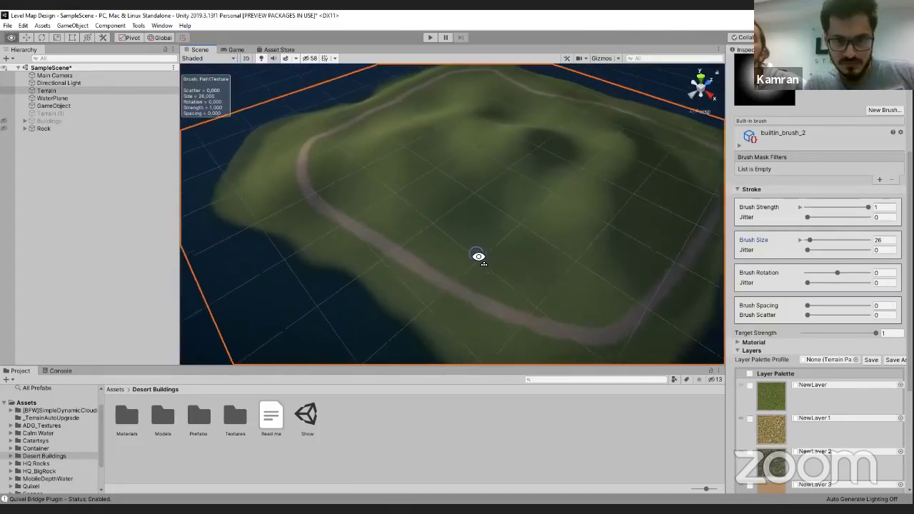
alt+scroll(492, 261, down, 3)
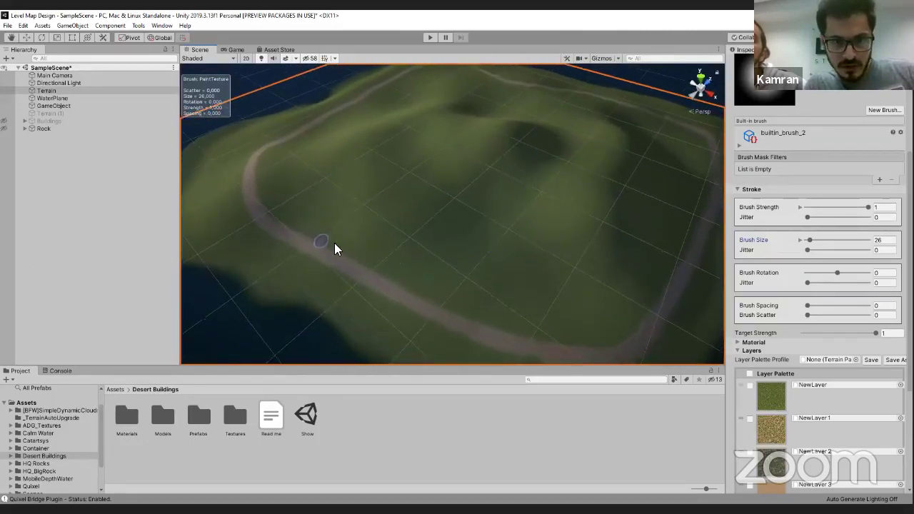
alt+scroll(457, 228, down, 3)
alt+drag(463, 226, 474, 185)
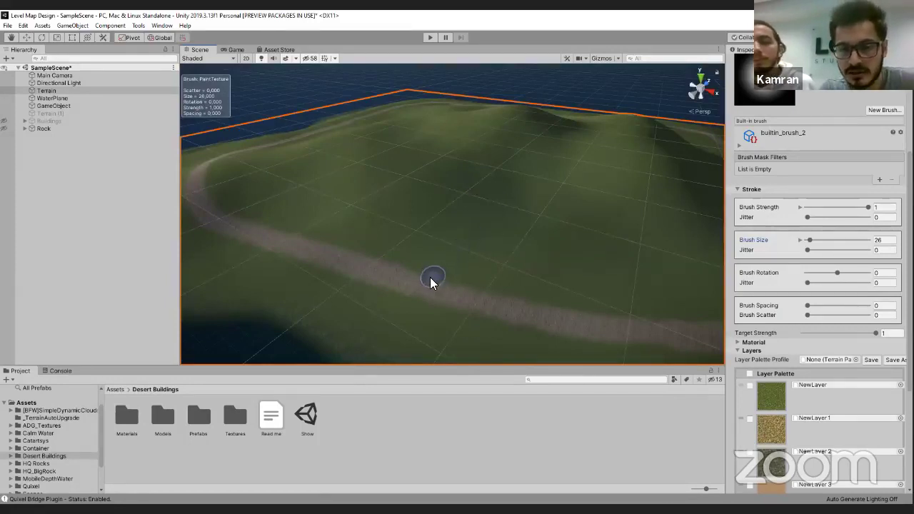
drag(431, 277, 551, 187)
drag(587, 142, 608, 126)
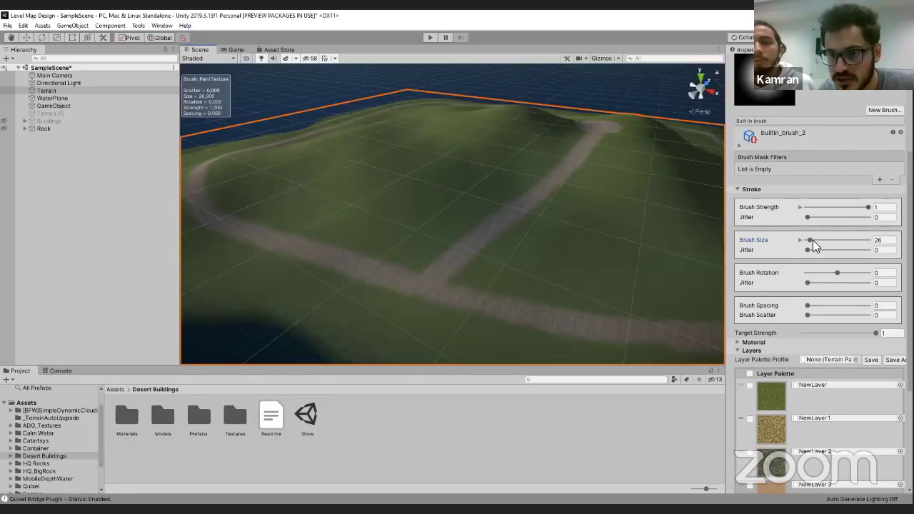
- Reduce the texture brush size to 7 and outline building plots with thin lines beside the branch path
drag(806, 240, 802, 241)
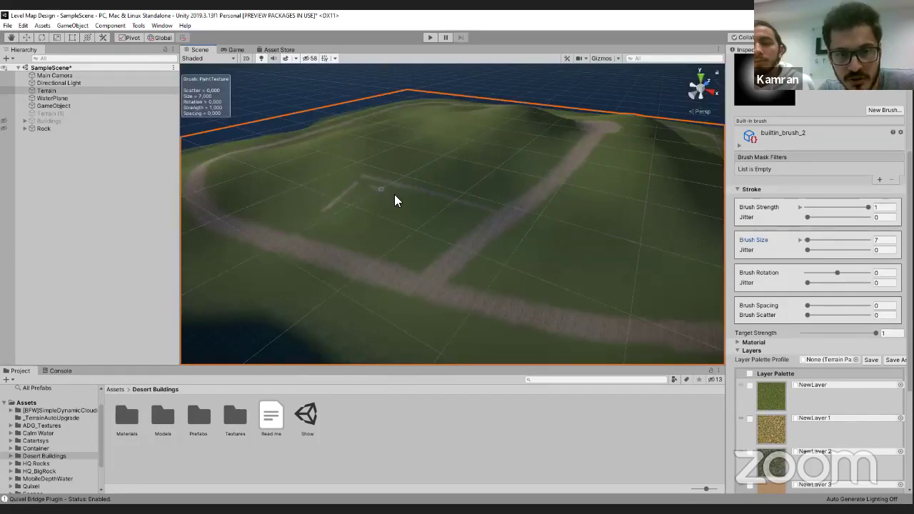
drag(435, 247, 349, 220)
right_drag(573, 249, 505, 216)
mouse_move(499, 140)
mouse_down()
mouse_move(466, 158)
mouse_move(462, 180)
mouse_move(565, 204)
mouse_up()
mouse_move(632, 185)
mouse_down()
mouse_move(635, 157)
mouse_move(614, 152)
mouse_up()
- Outline four separate building plots with thin lines around the round patch at the end of the branch path
mouse_move(498, 146)
right_down()
mouse_move(702, 183)
mouse_move(789, 150)
mouse_move(802, 135)
mouse_move(811, 141)
mouse_move(779, 189)
mouse_move(625, 208)
right_up()
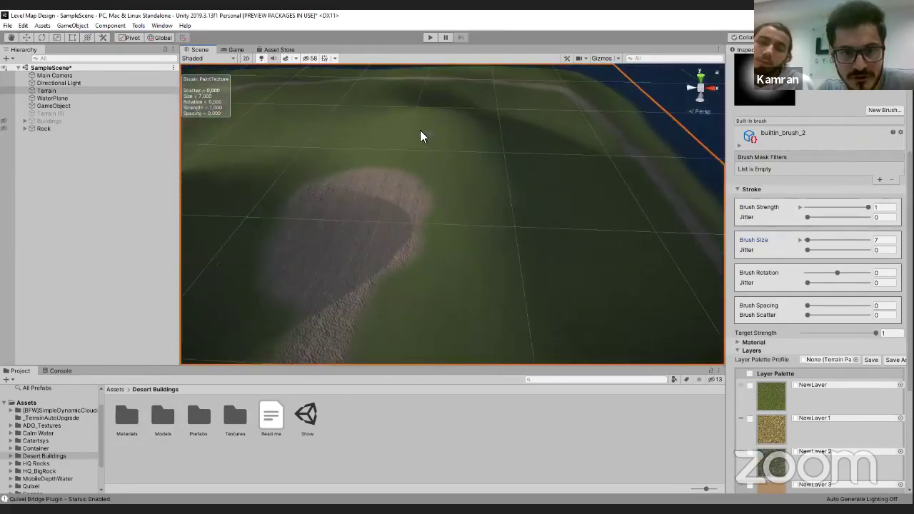
mouse_move(430, 170)
mouse_down()
mouse_move(446, 185)
mouse_move(482, 185)
mouse_move(497, 154)
mouse_move(478, 130)
mouse_up()
mouse_move(456, 120)
right_down()
mouse_move(538, 228)
mouse_move(471, 233)
mouse_move(444, 149)
right_up()
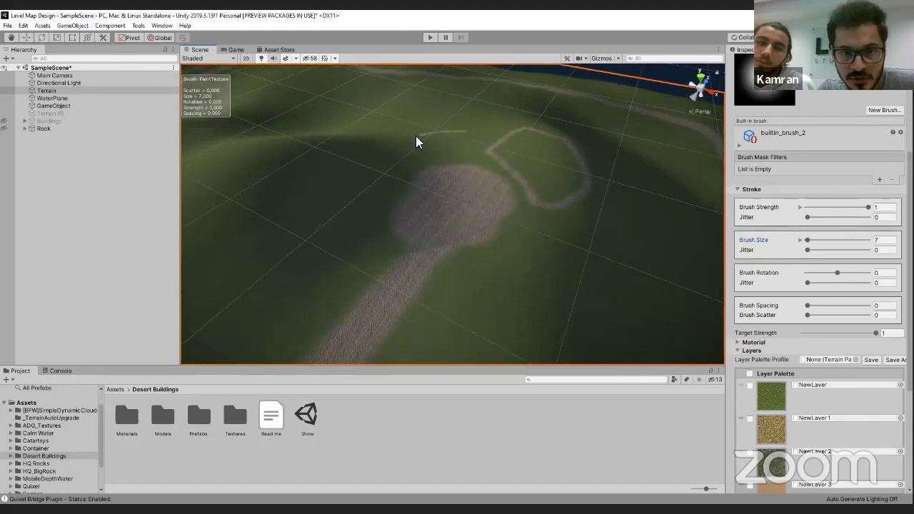
drag(379, 151, 395, 169)
drag(468, 143, 391, 165)
mouse_move(328, 182)
mouse_down()
mouse_move(305, 196)
mouse_move(286, 243)
mouse_up()
mouse_move(334, 259)
mouse_down()
mouse_move(369, 251)
mouse_move(378, 191)
mouse_move(333, 179)
mouse_up()
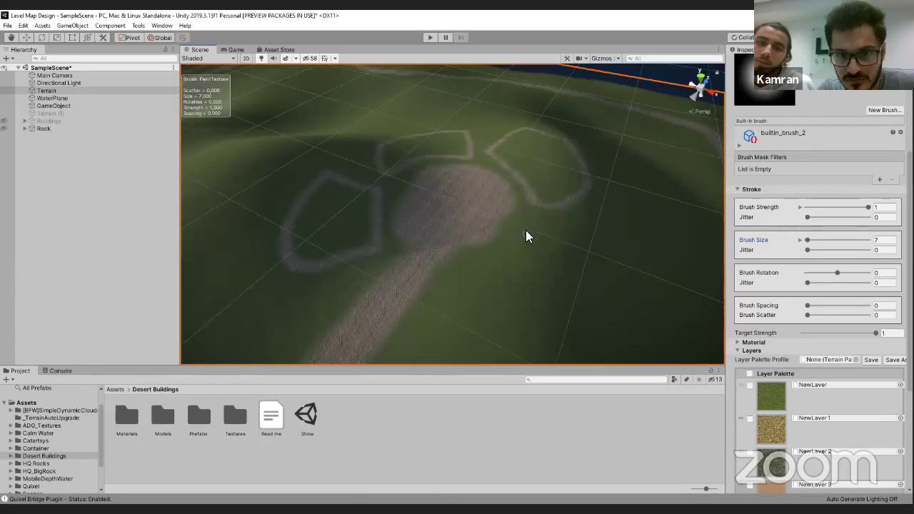
mouse_move(477, 319)
mouse_down()
mouse_move(532, 320)
mouse_move(580, 293)
mouse_up()
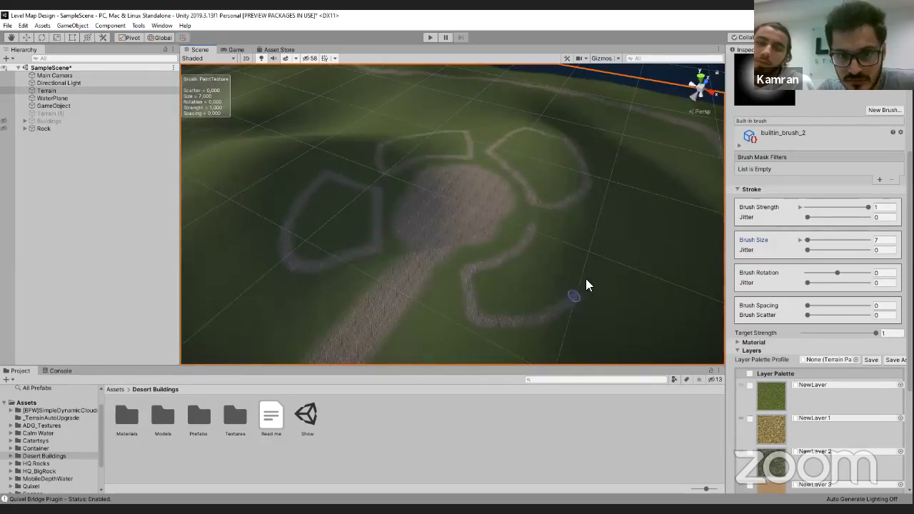
- Flatten the building plots beside the branch path with the Set Height tool, using a target height of 35
mouse_move(593, 229)
right_down()
mouse_move(564, 240)
mouse_move(446, 211)
mouse_move(377, 231)
mouse_move(393, 226)
mouse_move(490, 259)
mouse_move(532, 200)
mouse_move(534, 226)
mouse_move(537, 148)
mouse_move(485, 265)
mouse_move(613, 171)
right_up()
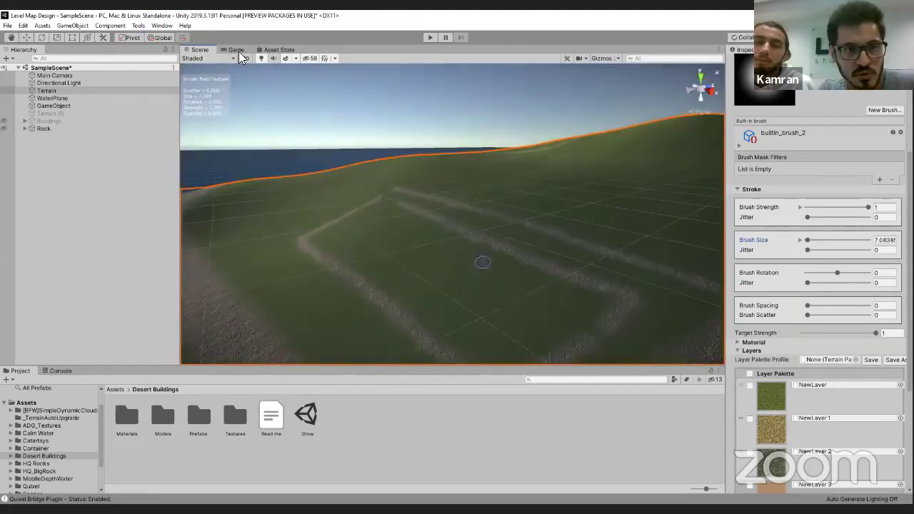
scroll(805, 165, up, 5)
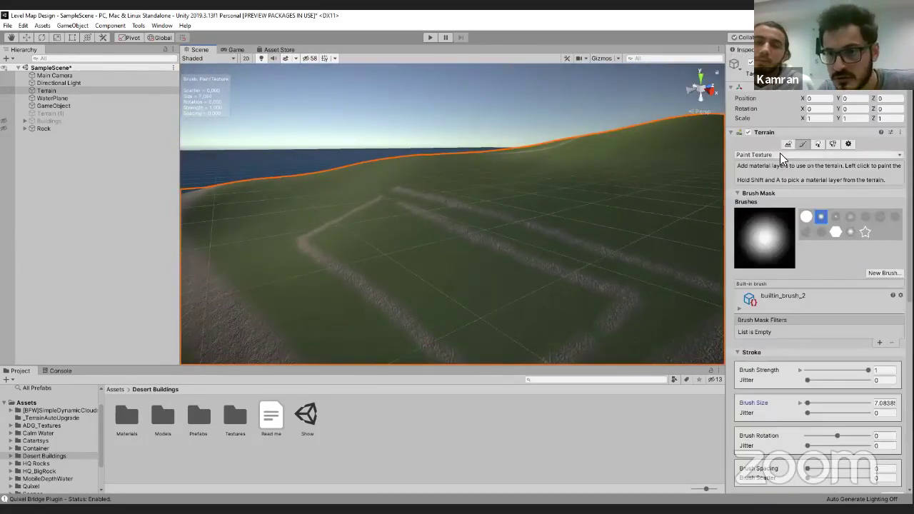
click(785, 154)
click(767, 247)
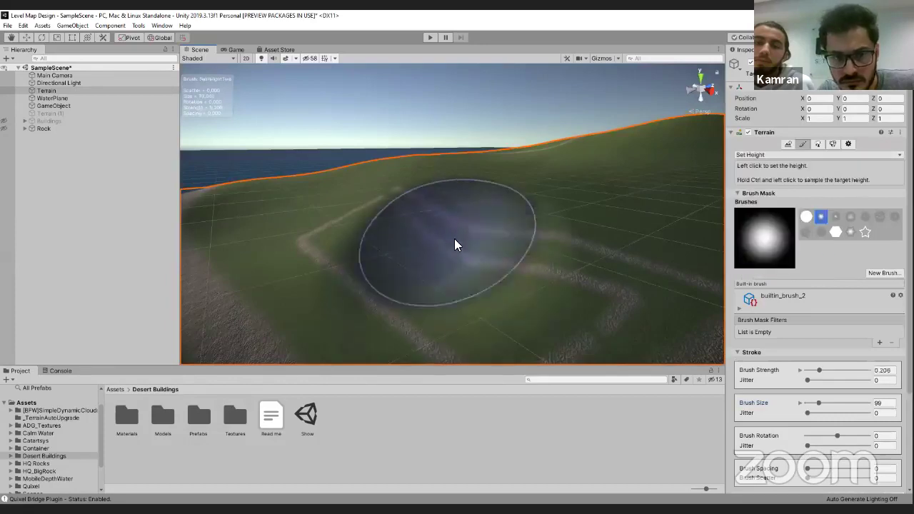
scroll(792, 360, down, 4)
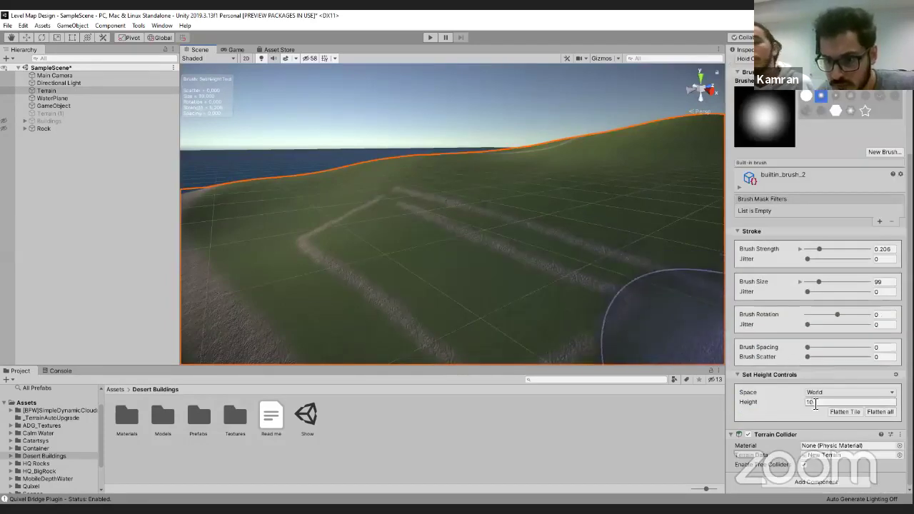
text(25)
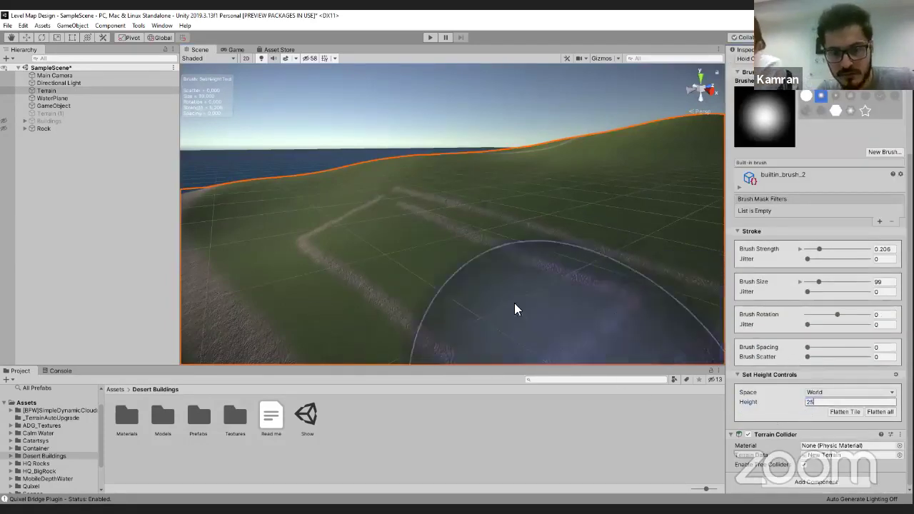
click(807, 404)
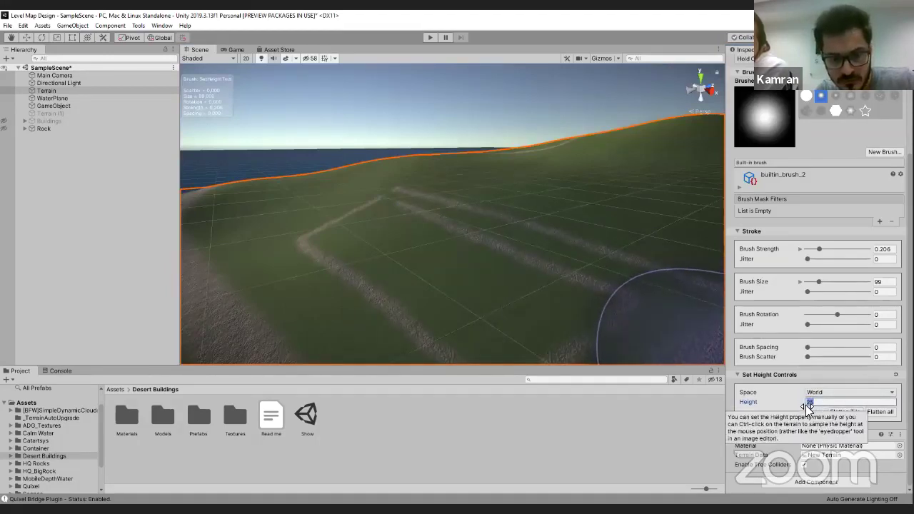
text(35)
mouse_move(459, 252)
mouse_down()
mouse_move(490, 292)
mouse_move(376, 241)
mouse_move(446, 242)
mouse_move(544, 269)
mouse_move(447, 289)
mouse_move(402, 235)
mouse_move(361, 236)
mouse_move(456, 250)
mouse_move(475, 243)
mouse_move(399, 224)
mouse_move(328, 223)
mouse_move(446, 274)
mouse_move(475, 273)
mouse_move(345, 222)
mouse_move(559, 255)
mouse_move(585, 242)
mouse_move(410, 225)
mouse_move(345, 229)
mouse_move(409, 215)
mouse_move(473, 218)
mouse_move(580, 243)
mouse_move(455, 212)
mouse_move(366, 221)
mouse_move(642, 264)
mouse_move(558, 291)
mouse_move(515, 275)
mouse_move(492, 284)
mouse_move(520, 285)
mouse_move(572, 228)
mouse_move(501, 220)
mouse_move(574, 212)
mouse_move(341, 209)
mouse_up()
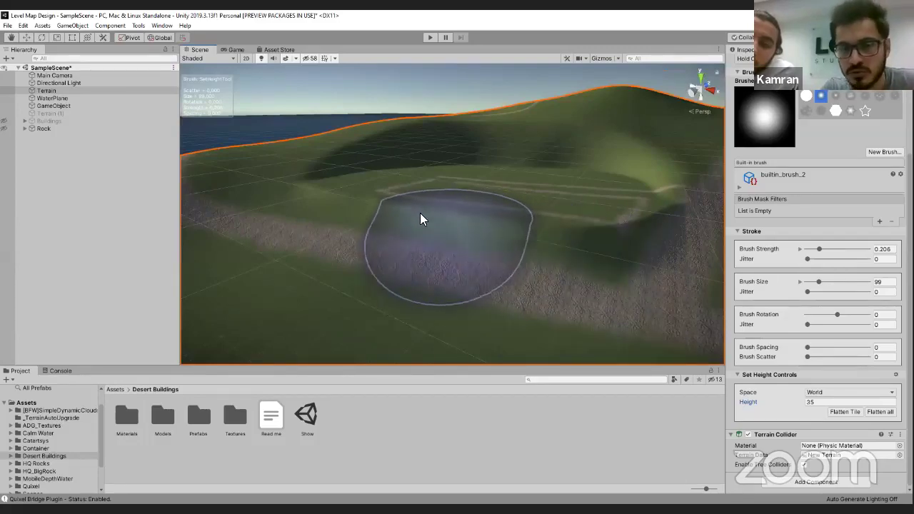
- Try target heights of 25 and 30 for flattening the single outlined plot in the hills
mouse_move(418, 237)
right_down()
mouse_move(484, 236)
mouse_move(514, 279)
mouse_move(442, 220)
mouse_move(607, 264)
right_up()
scroll(794, 206, up, 5)
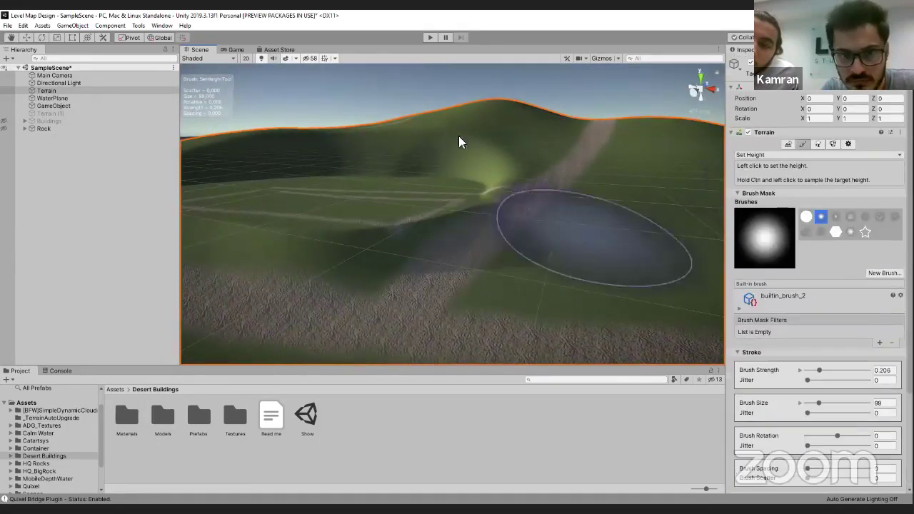
mouse_move(481, 164)
right_down()
mouse_move(464, 162)
mouse_move(490, 157)
mouse_move(501, 194)
mouse_move(571, 171)
mouse_move(516, 169)
mouse_move(518, 226)
mouse_move(531, 231)
right_up()
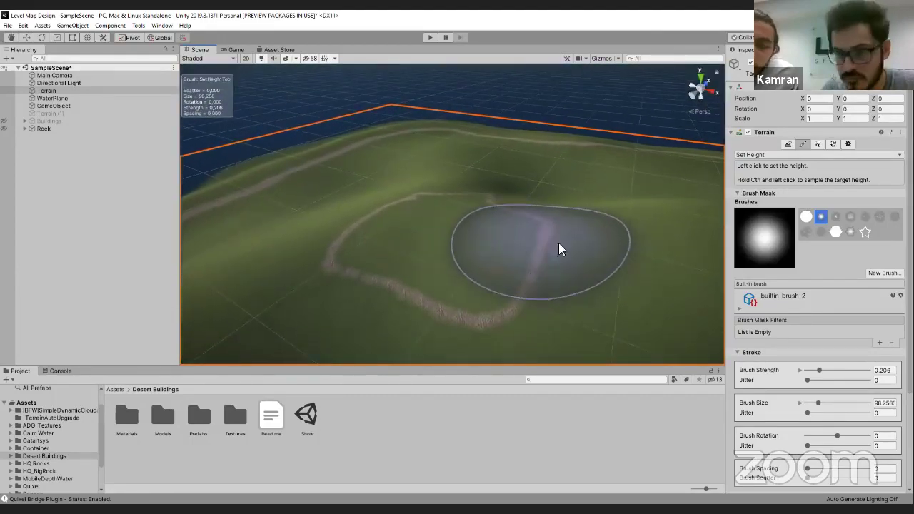
scroll(743, 403, down, 3)
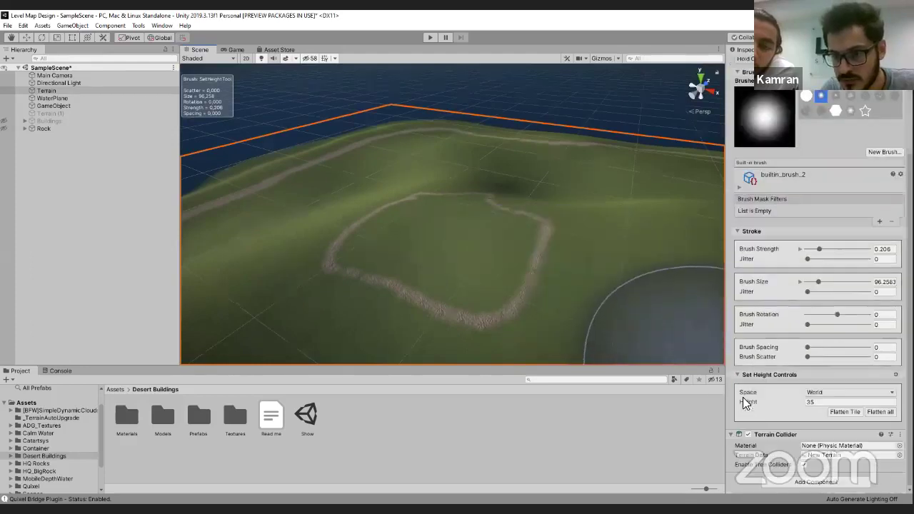
click(802, 402)
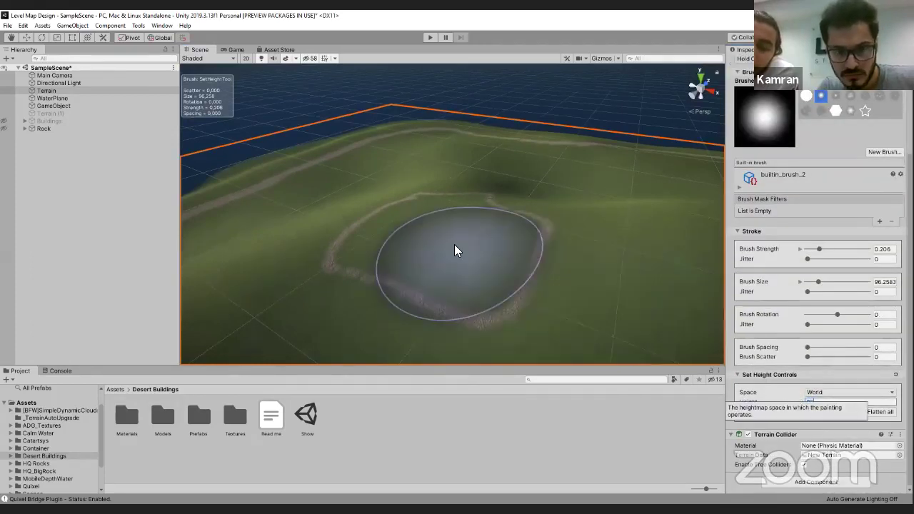
text(25)
double_click(807, 402)
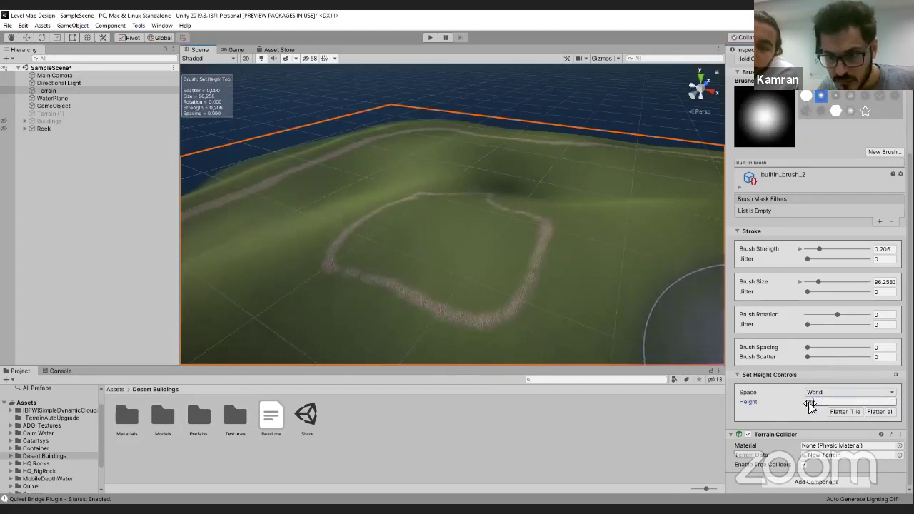
text(30)
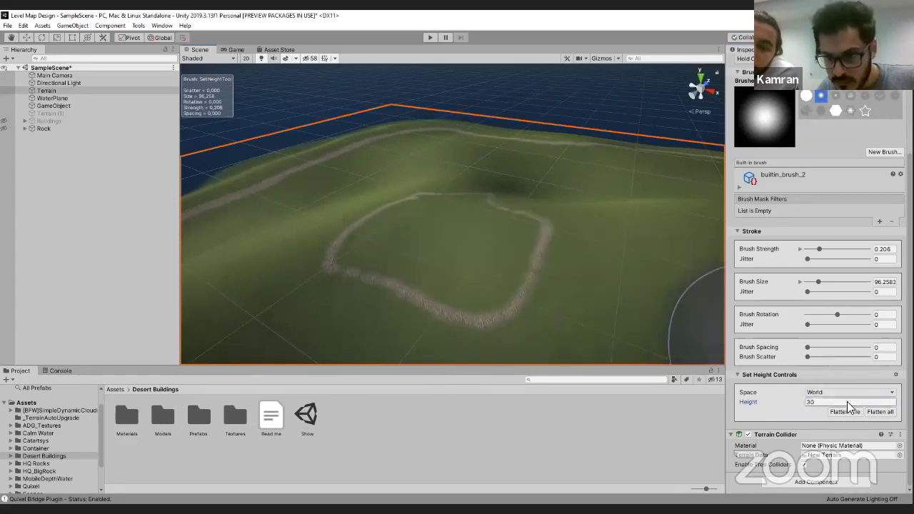
- Sample the terrain height inside the outlined hill plot, set the target height to 70 and flatten the plot
double_click(808, 402)
shift+click(486, 236)
click(809, 401)
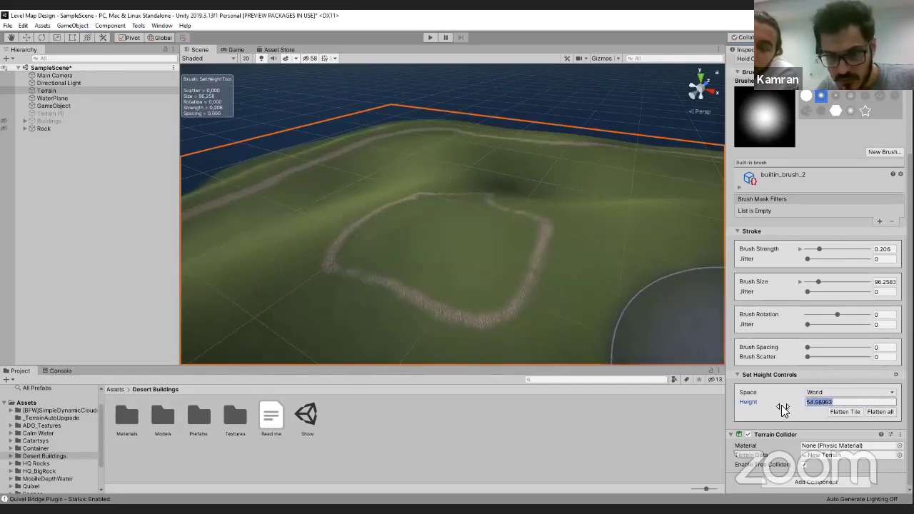
key(BackSpace)
text(70)
mouse_move(494, 244)
mouse_down()
mouse_move(444, 251)
mouse_move(500, 259)
mouse_move(502, 248)
mouse_move(389, 224)
mouse_move(511, 268)
mouse_move(465, 219)
mouse_move(386, 209)
mouse_move(531, 228)
mouse_move(437, 194)
mouse_move(395, 206)
mouse_move(484, 289)
mouse_move(377, 212)
mouse_move(543, 231)
mouse_move(557, 209)
mouse_move(318, 226)
mouse_move(473, 300)
mouse_move(499, 255)
mouse_move(630, 219)
mouse_move(493, 254)
mouse_move(412, 249)
mouse_move(428, 219)
mouse_move(467, 212)
mouse_move(375, 210)
mouse_move(436, 197)
mouse_move(471, 243)
mouse_up()
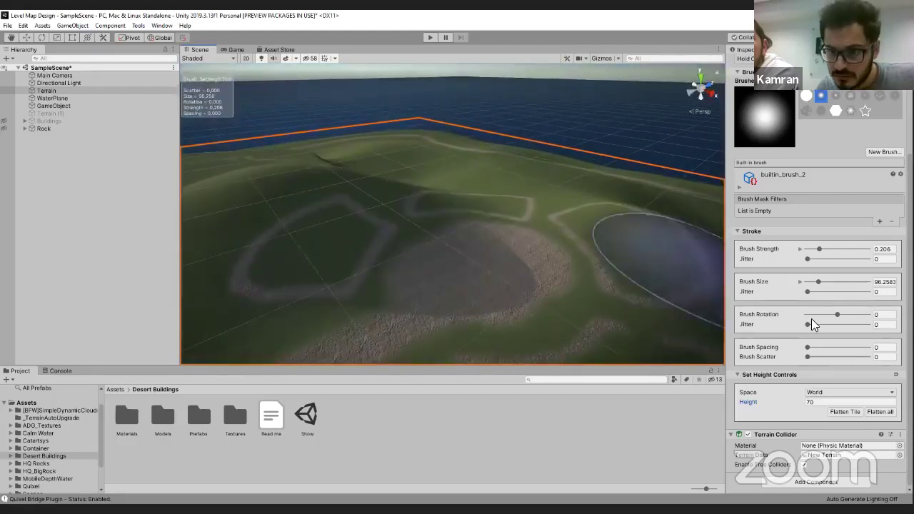
- Try a target height of 100, settle on 80, and flatten the round patch and the plots surrounding it
double_click(826, 401)
text(100)
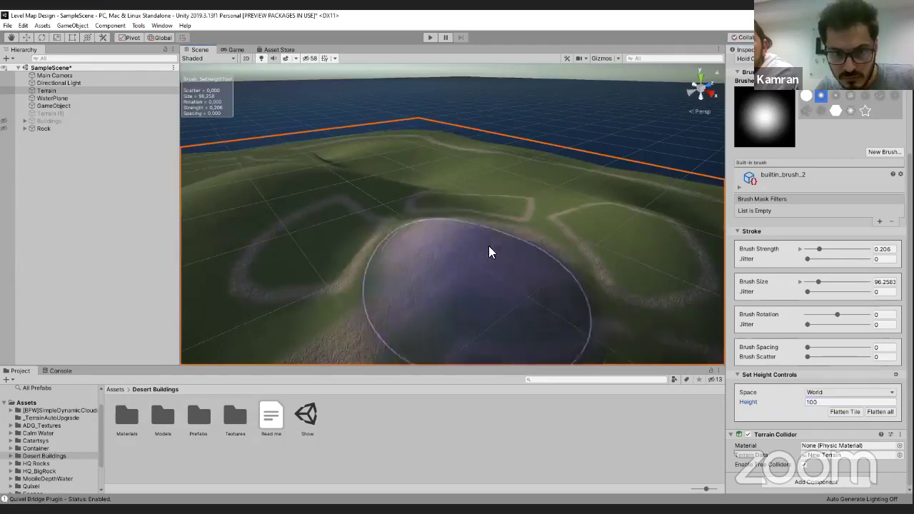
double_click(825, 401)
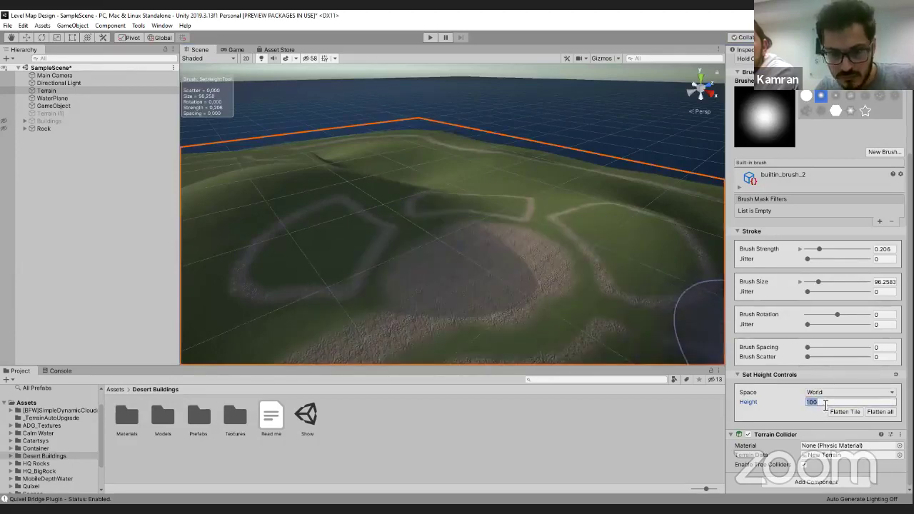
text(80)
key(Return)
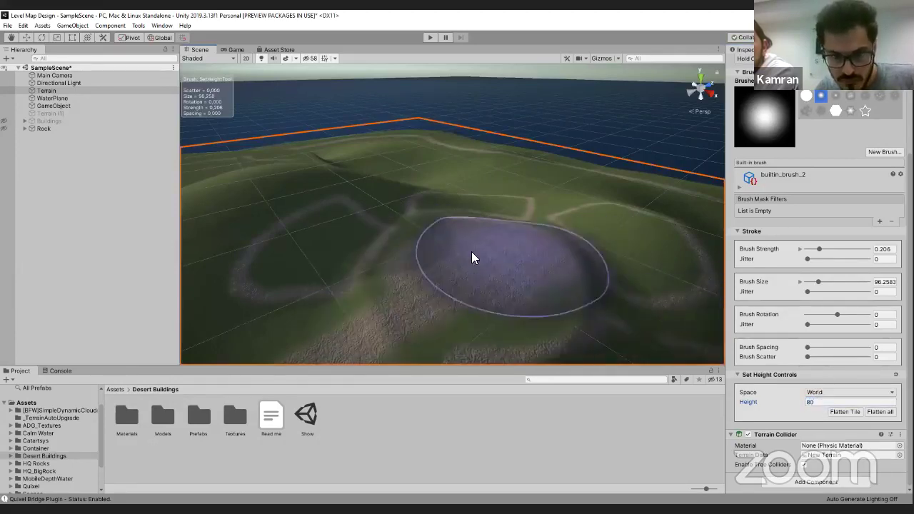
mouse_move(536, 280)
mouse_down()
mouse_move(607, 270)
mouse_move(614, 240)
mouse_move(557, 213)
mouse_move(630, 215)
mouse_move(655, 257)
mouse_move(615, 200)
mouse_move(402, 201)
mouse_move(430, 187)
mouse_move(533, 187)
mouse_move(439, 175)
mouse_move(535, 174)
mouse_move(513, 173)
mouse_move(440, 189)
mouse_move(330, 255)
mouse_move(340, 236)
mouse_move(299, 257)
mouse_move(362, 220)
mouse_move(301, 249)
mouse_move(415, 254)
mouse_move(539, 304)
mouse_move(539, 268)
mouse_up()
right_drag(540, 268, 505, 259)
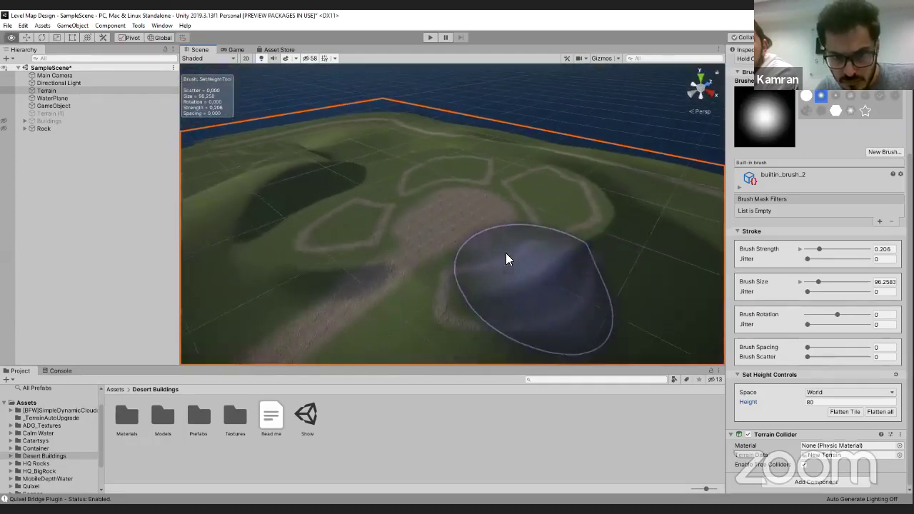
mouse_move(569, 207)
mouse_down()
mouse_move(526, 253)
mouse_move(502, 264)
mouse_move(586, 257)
mouse_move(576, 200)
mouse_move(562, 172)
mouse_move(475, 150)
mouse_up()
mouse_move(504, 222)
right_down()
mouse_move(418, 231)
mouse_move(489, 238)
mouse_move(499, 220)
mouse_move(482, 225)
mouse_move(492, 222)
right_up()
scroll(778, 143, up, 5)
click(769, 153)
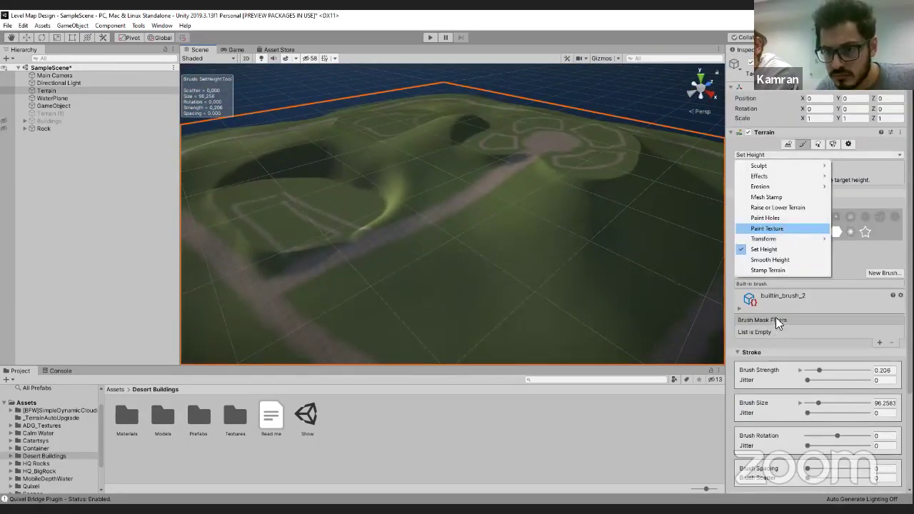
key(Return)
scroll(778, 314, down, 6)
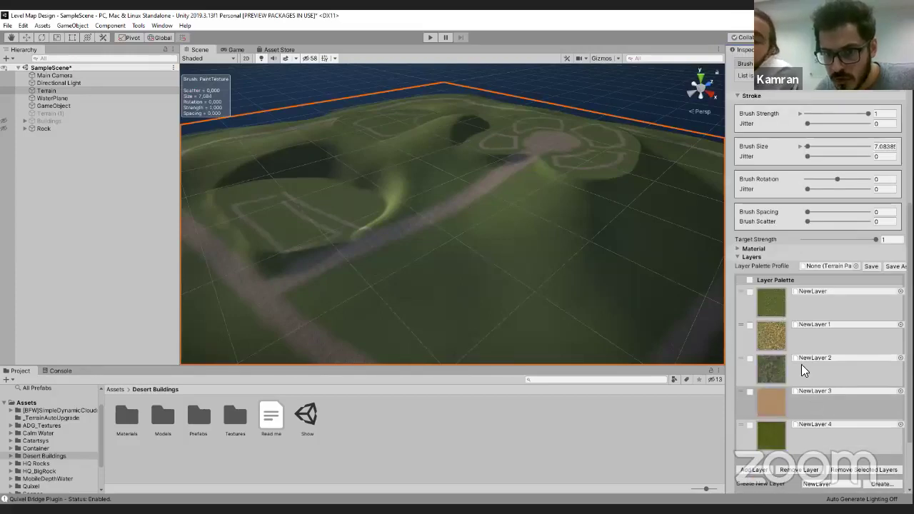
scroll(769, 196, up, 6)
- Smooth the edges of the flattened plots along the branch path with Smooth Height, at brush strength 0.383 and size 95
click(762, 155)
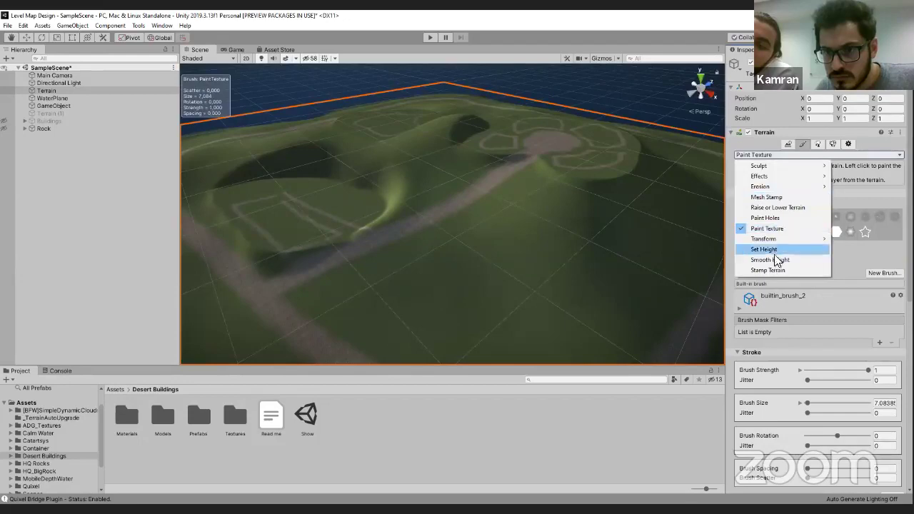
click(774, 260)
drag(845, 355, 829, 355)
drag(833, 388, 818, 388)
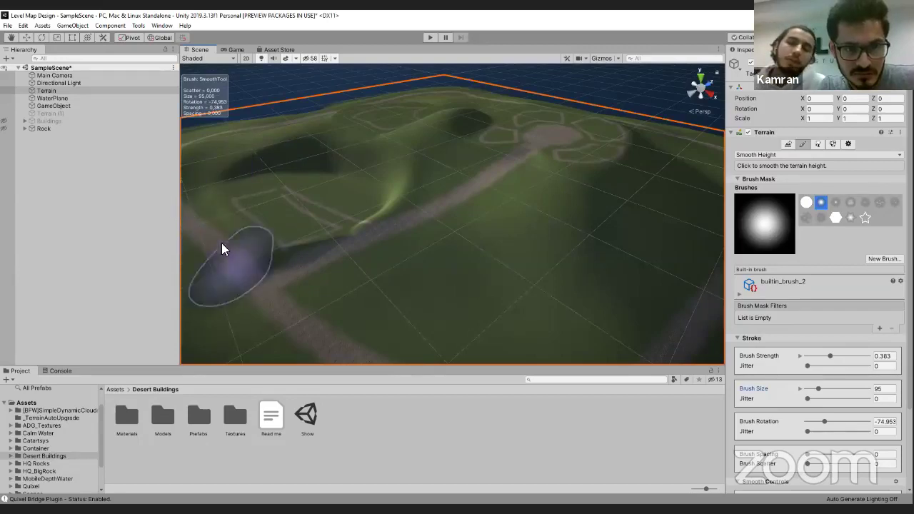
mouse_move(285, 253)
mouse_down()
mouse_move(390, 207)
mouse_move(379, 236)
mouse_up()
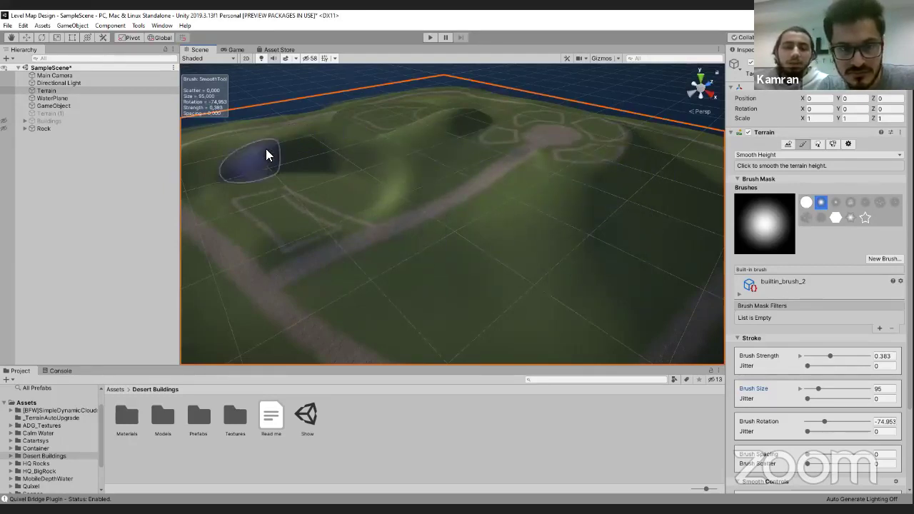
- Look over the smoothed terrain and switch to PowerPoint to view the map development process slide
alt+drag(459, 186, 458, 339)
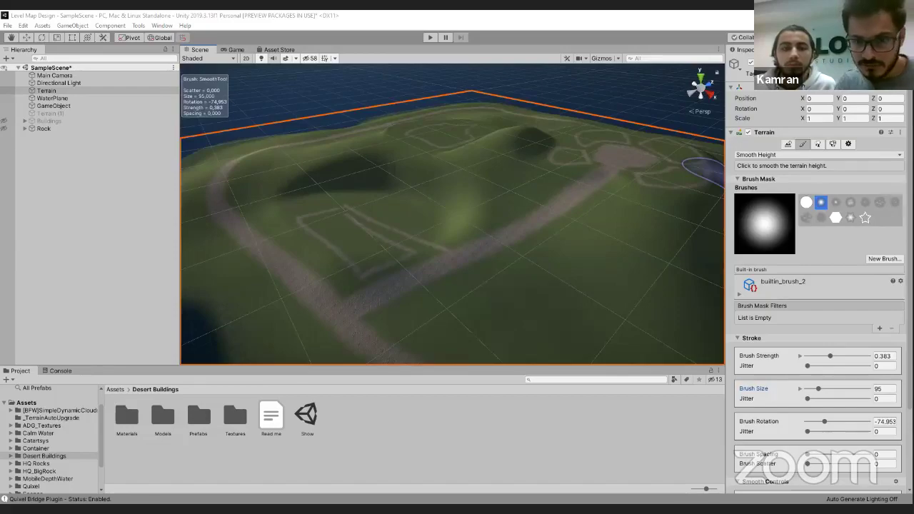
key(alt+Tab)
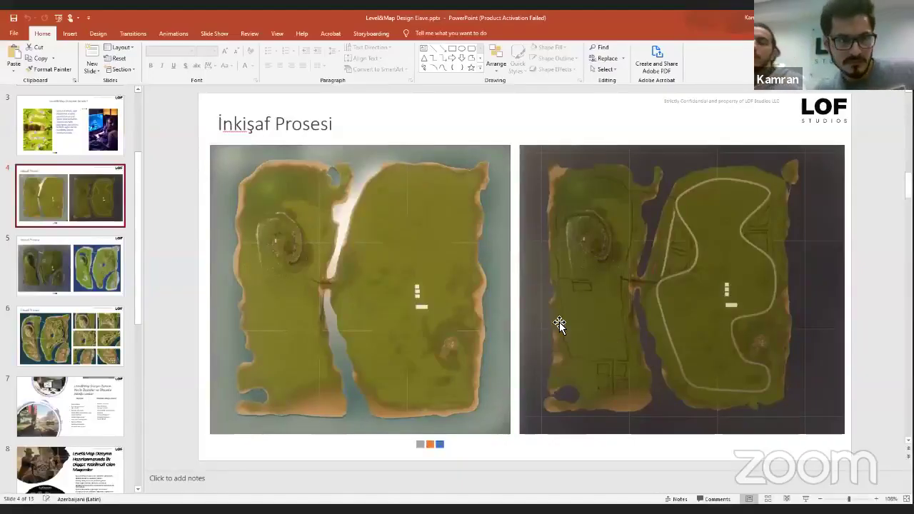
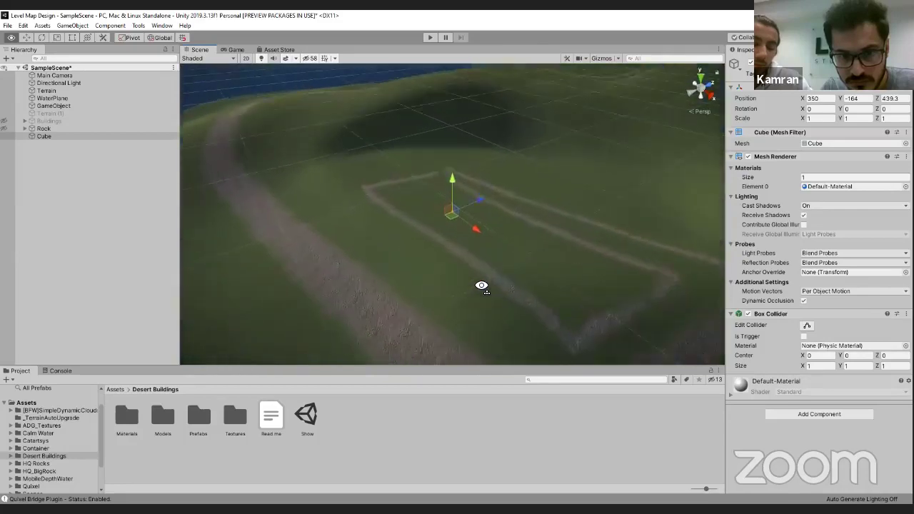
- Move the cube into the outlined plot beside the branch path, to about X 562.5, Y 37.9, Z 264
right_drag(489, 177, 486, 142)
drag(485, 142, 380, 166)
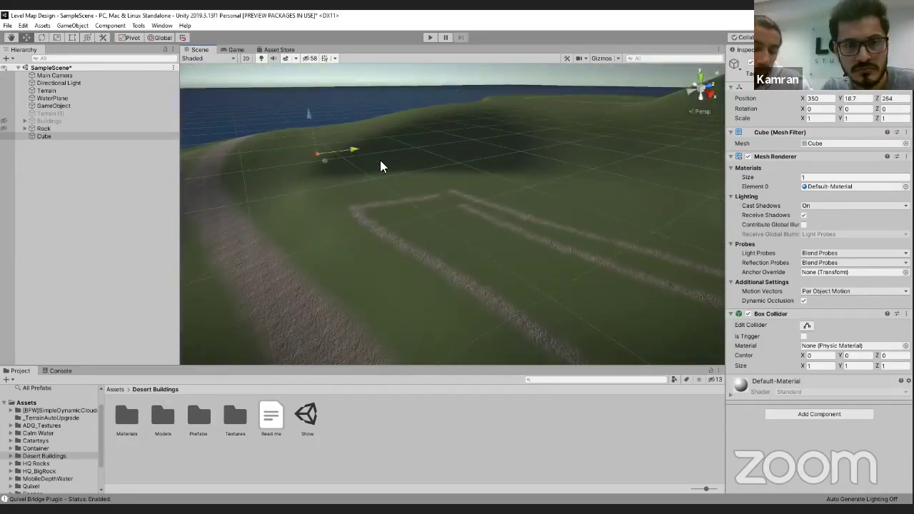
drag(430, 229, 399, 202)
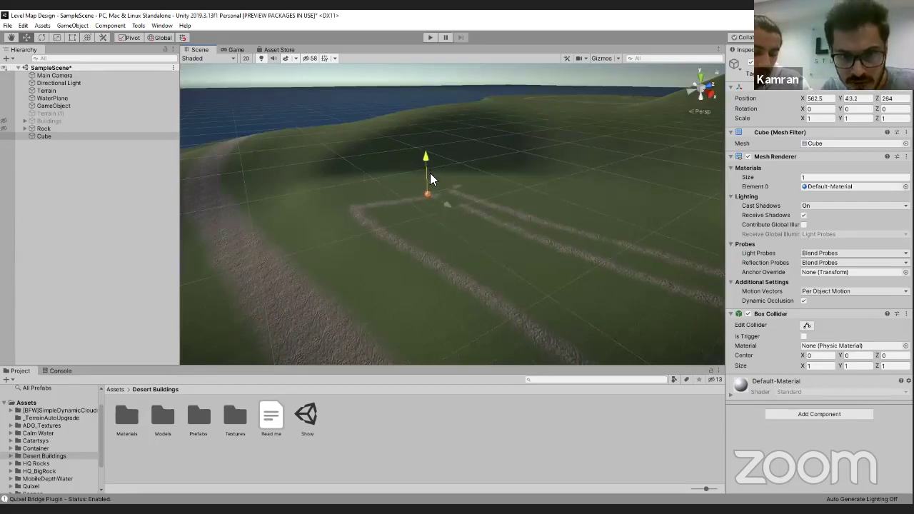
mouse_move(443, 204)
right_down()
mouse_move(450, 206)
mouse_move(407, 212)
mouse_move(431, 206)
right_up()
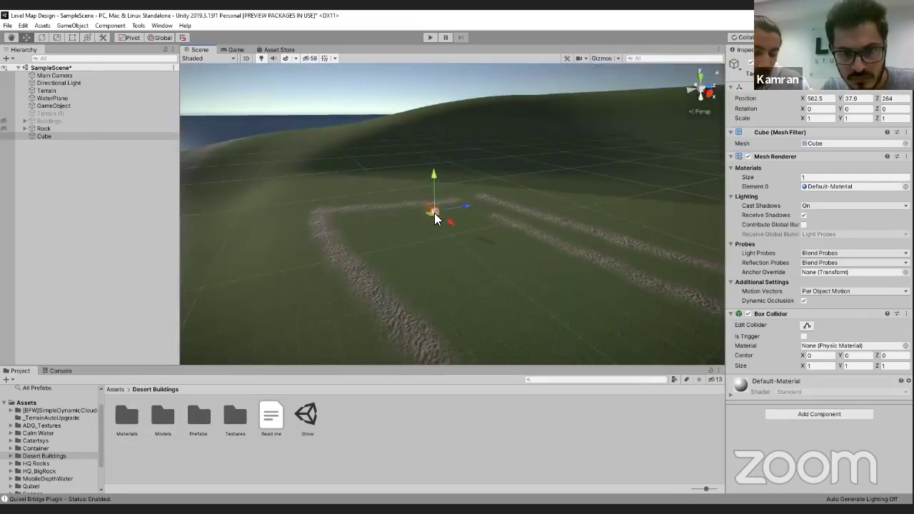
- Scale the cube uniformly to about 11.877
key(e)
key(r)
drag(433, 213, 33, 124)
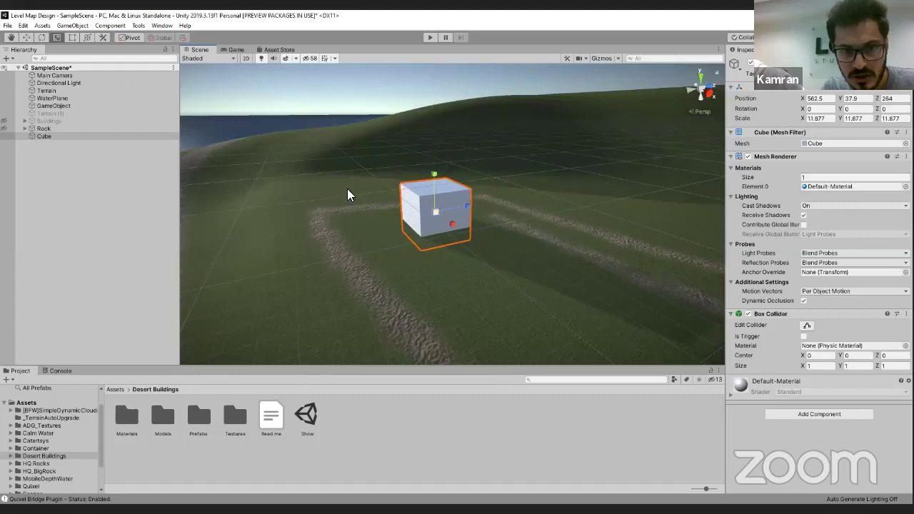
- Reposition the cube near the plot's corner at about X 560.8, Y 40.3, Z 253.7 and duplicate it in place
right_drag(467, 244, 467, 249)
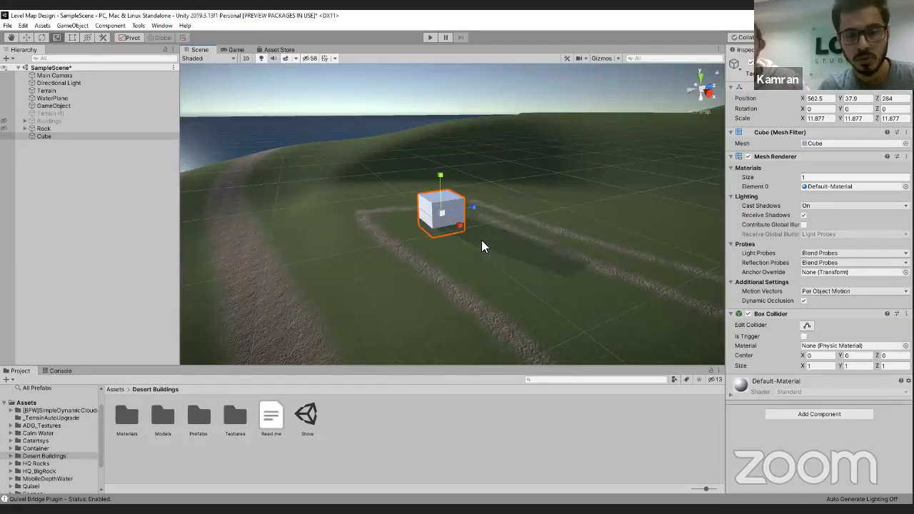
key(w)
drag(459, 230, 421, 227)
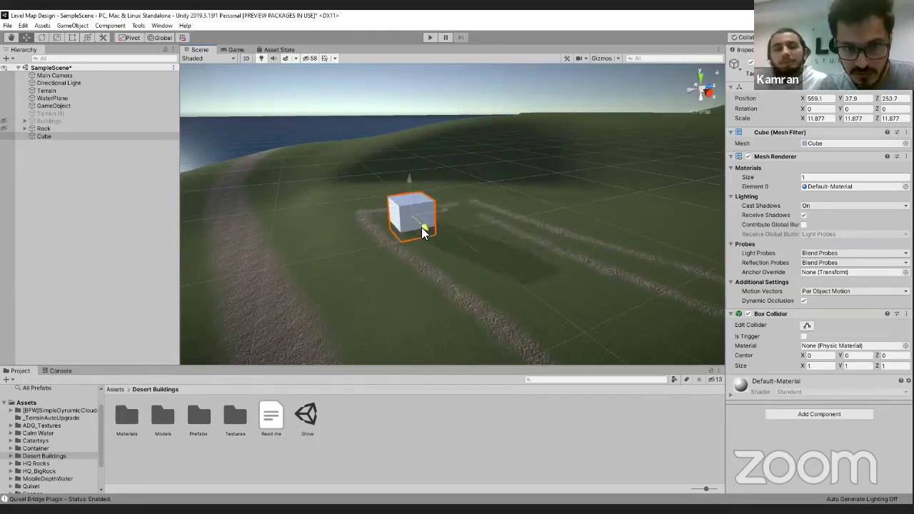
drag(408, 175, 408, 175)
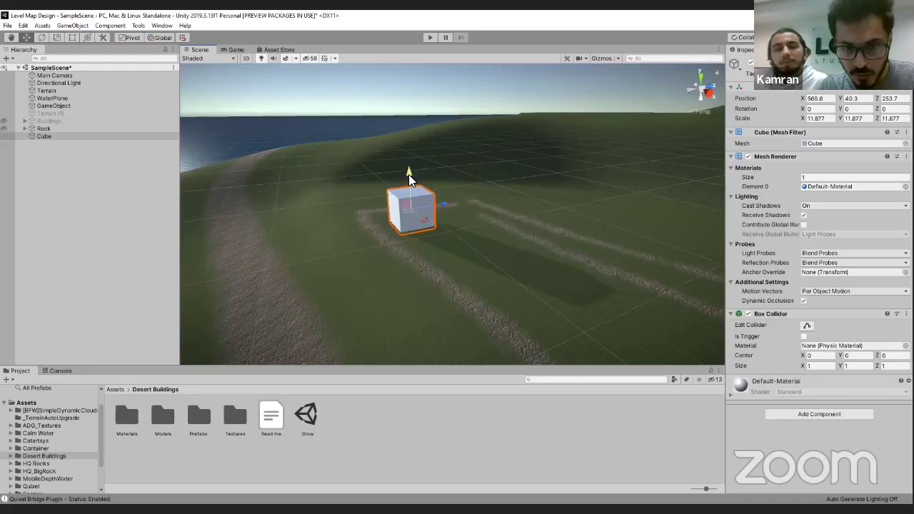
key(ctrl+d)
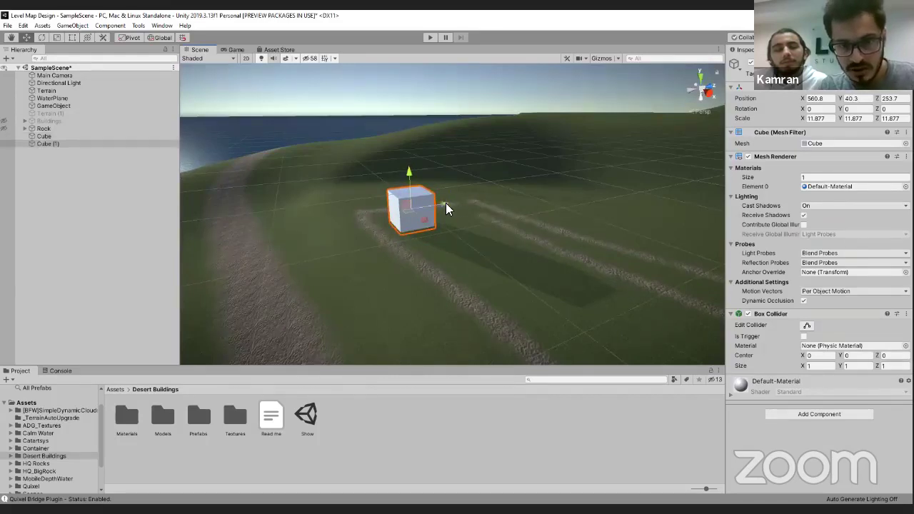
- Place the duplicated cube beside the original along Z, then duplicate the pair and move the copies to about X 587.7
drag(445, 203, 488, 200)
shift+click(421, 210)
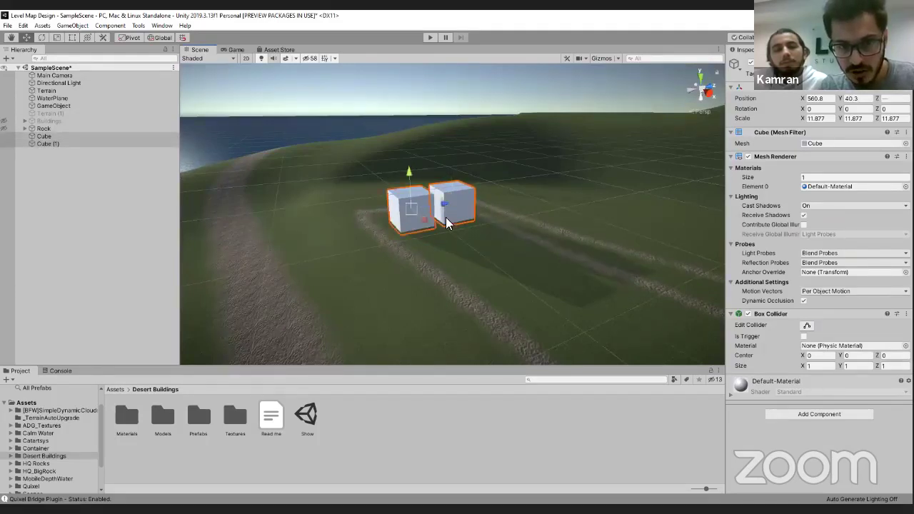
key(ctrl+d)
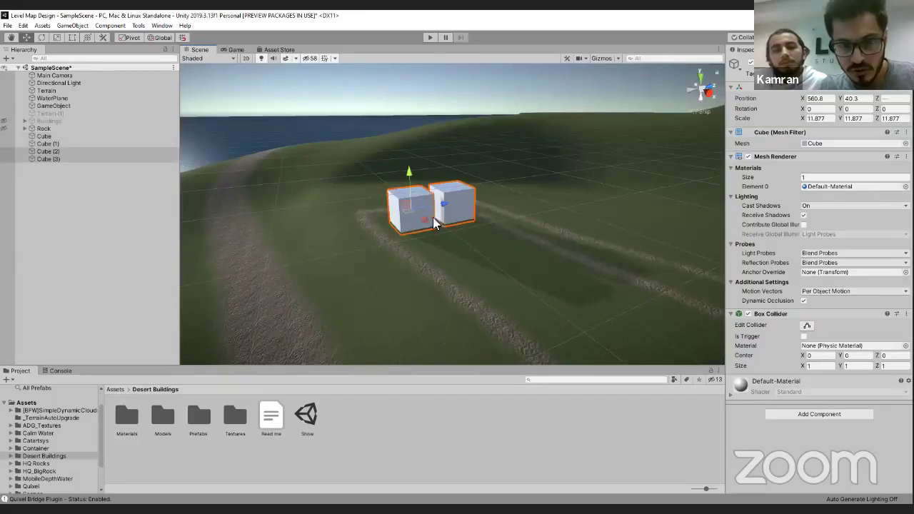
drag(447, 237, 458, 250)
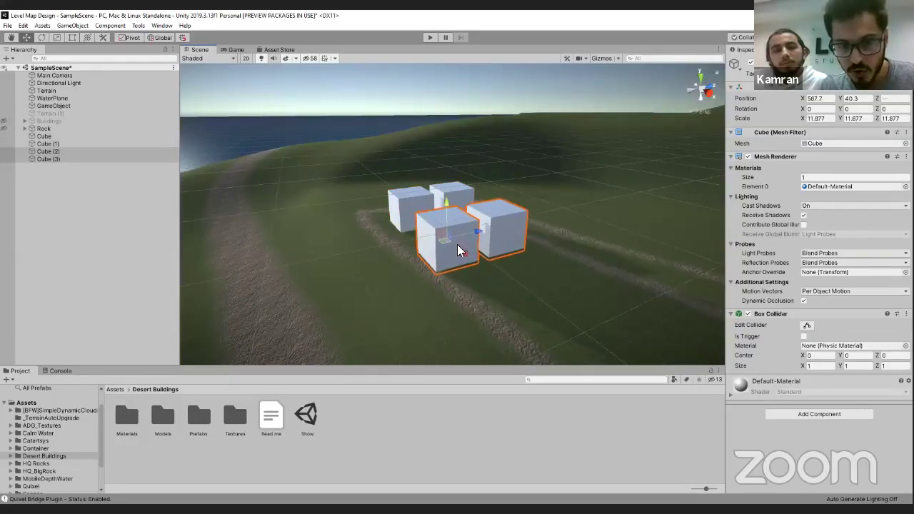
- Duplicate the second pair of cubes and move the copies along X to about 610.8, forming a third row in the plot
key(ctrl+d)
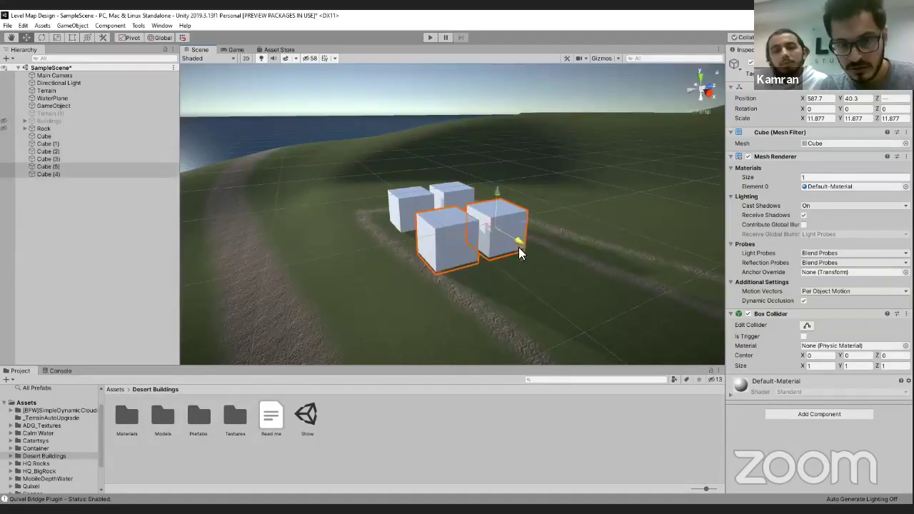
drag(518, 247, 553, 277)
right_drag(388, 238, 565, 251)
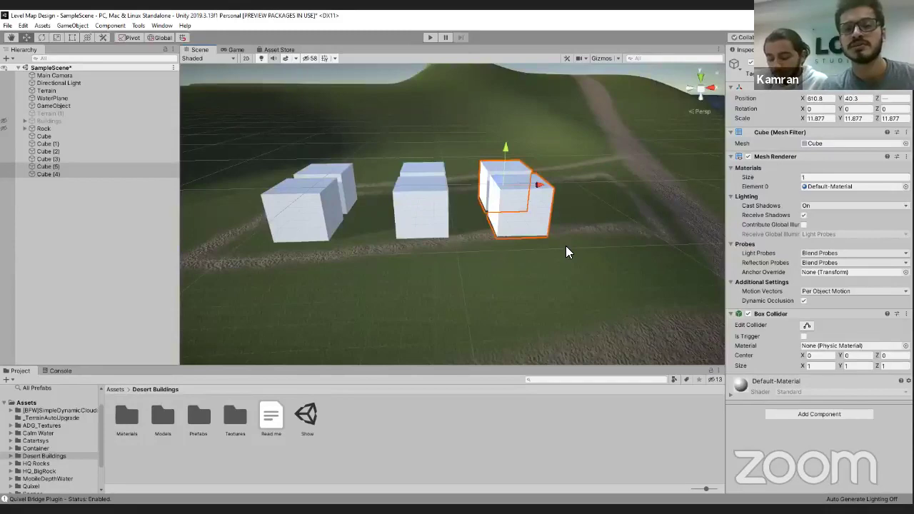
right_drag(477, 260, 376, 251)
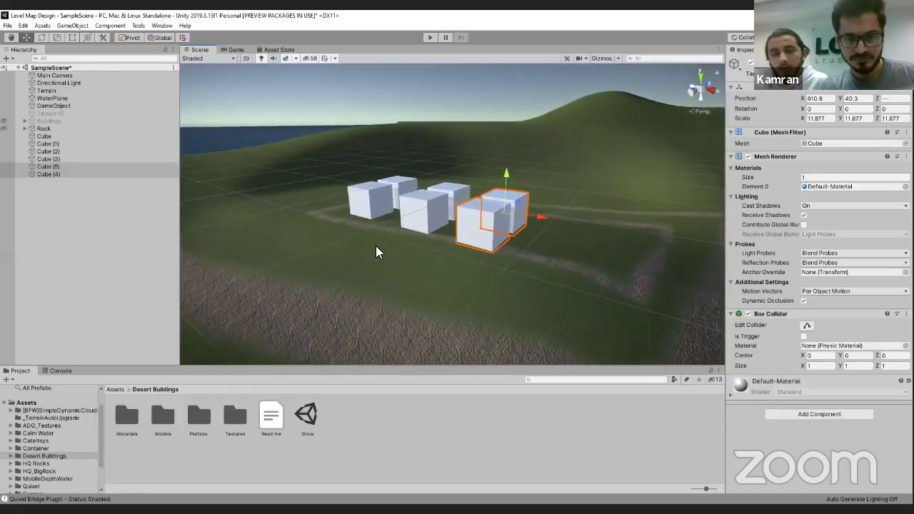
right_drag(547, 245, 508, 221)
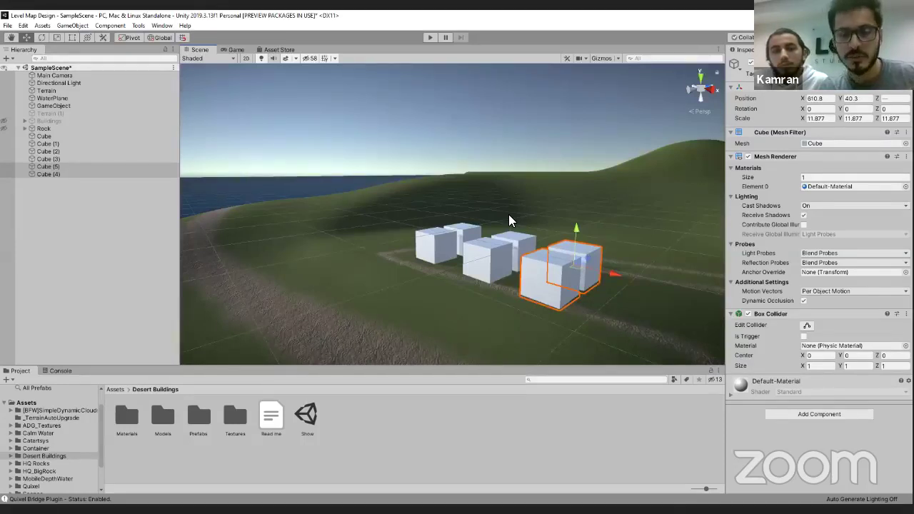
- Duplicate all six cubes together and move the copies up to the outlined plot beside the hill, raised to about Y 82.2
right_drag(462, 296, 408, 307)
shift+click(371, 285)
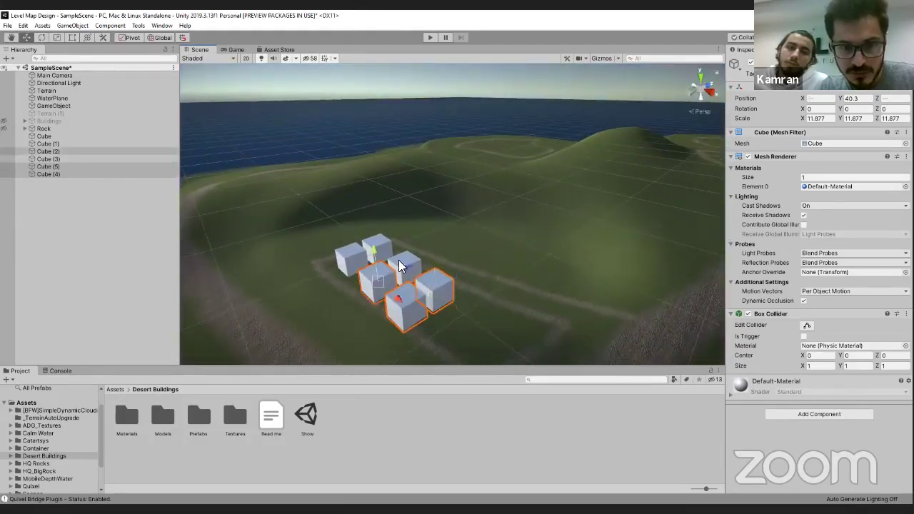
shift+click(401, 265)
shift+click(356, 254)
shift+click(374, 243)
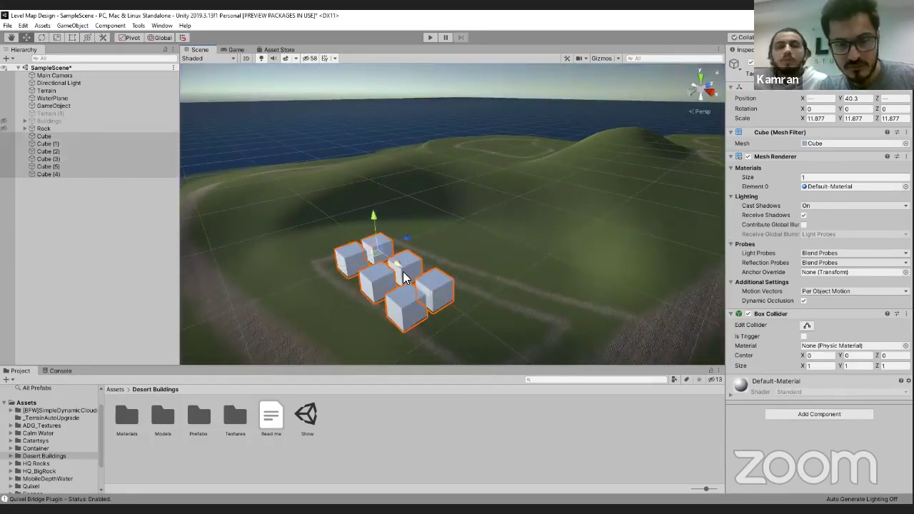
key(ctrl+d)
drag(433, 288, 651, 163)
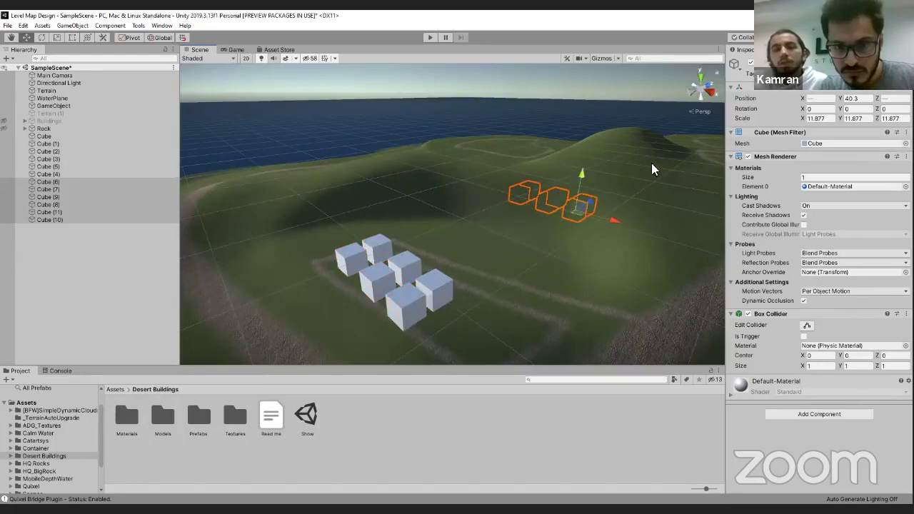
drag(587, 178, 583, 127)
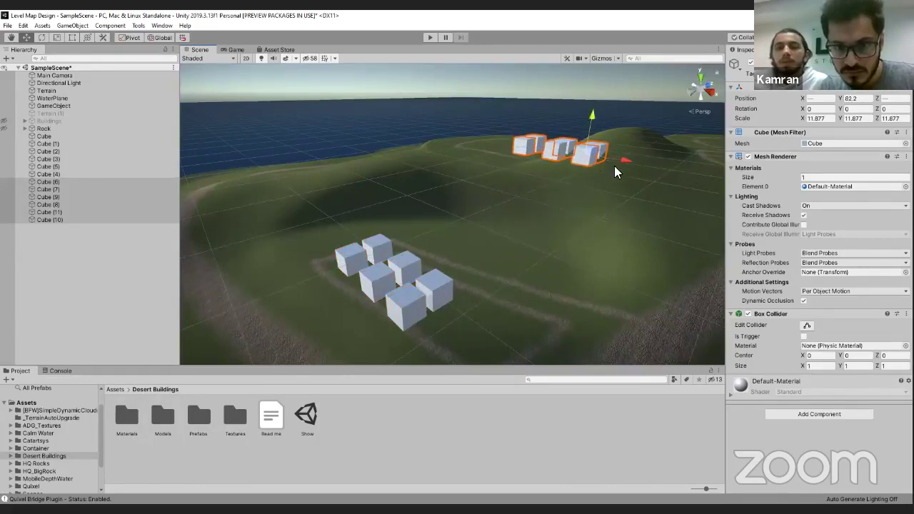
drag(615, 168, 557, 154)
- Lower the six copied cubes to about Y 75 and shift them inside the hill plot's outline
alt+drag(574, 187, 583, 164)
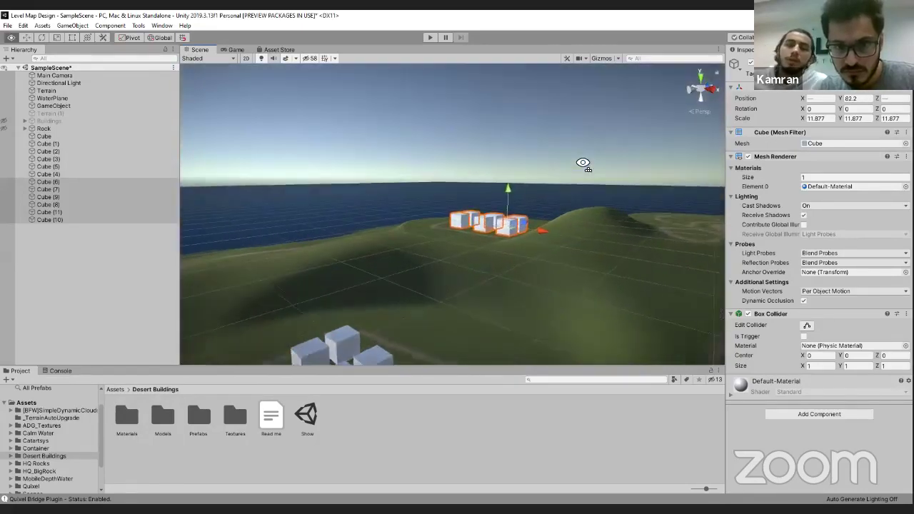
scroll(583, 164, up, 10)
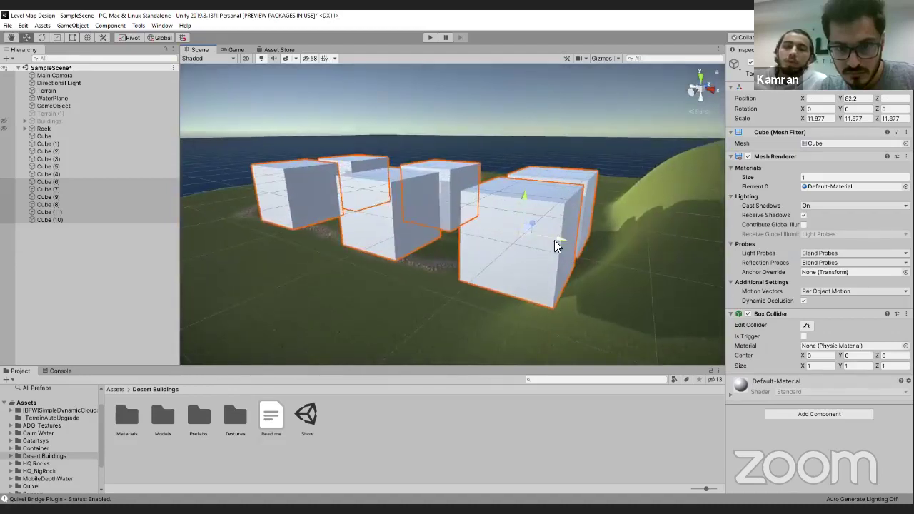
scroll(485, 228, down, 3)
scroll(530, 170, down, 4)
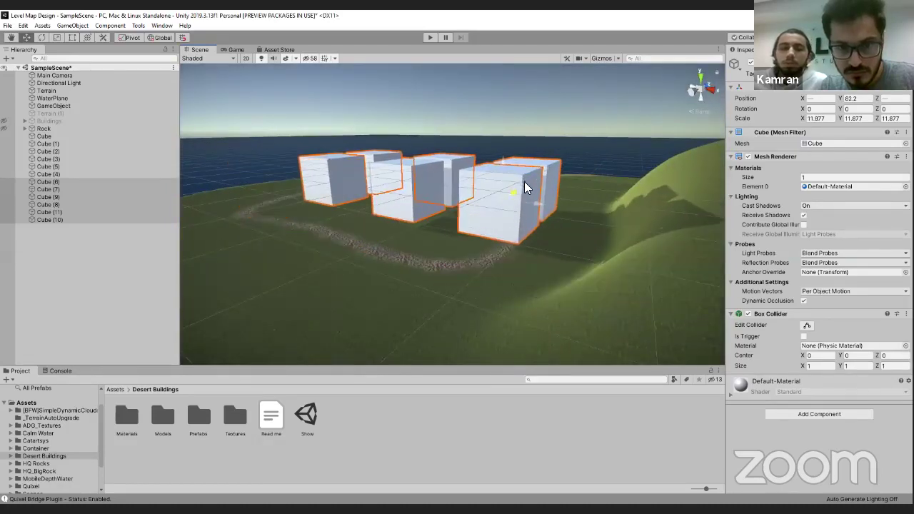
drag(544, 204, 468, 199)
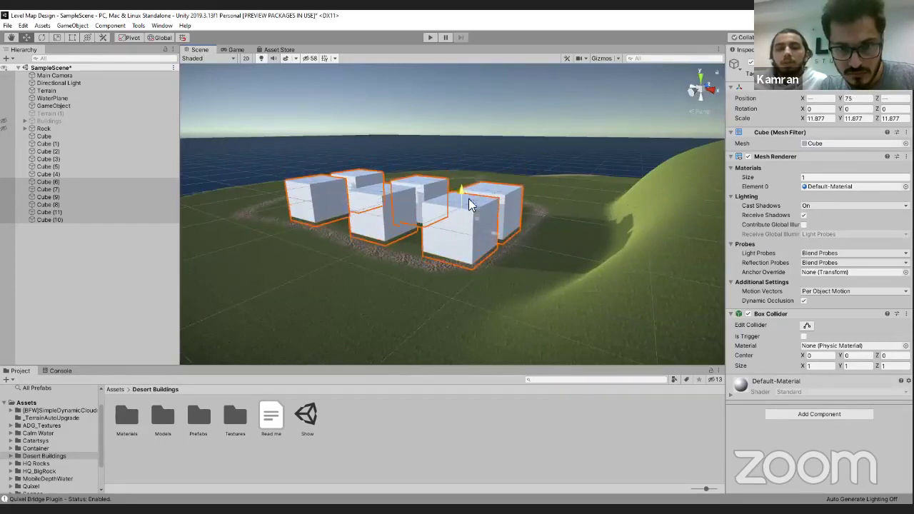
drag(493, 231, 472, 198)
- Select the terrain, switch its paint tool to Set Height and set the target height to 20
right_drag(473, 249, 595, 285)
click(618, 185)
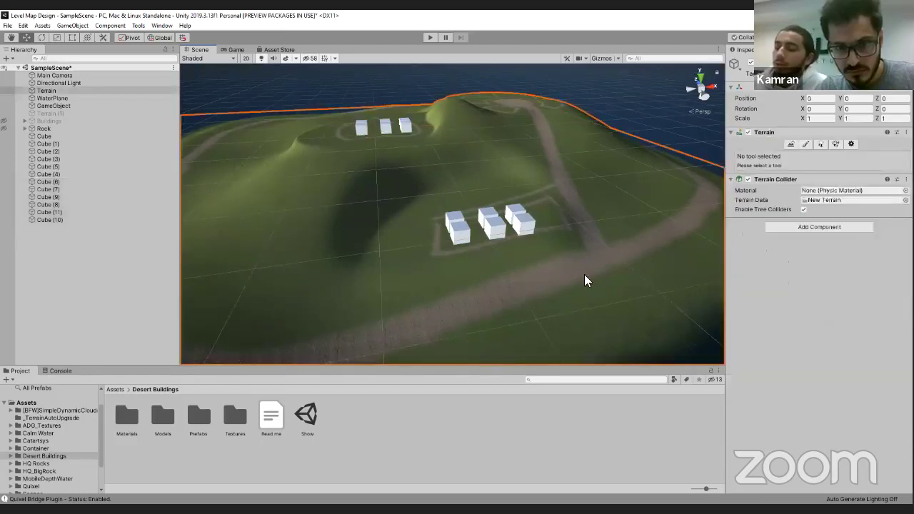
right_drag(488, 288, 424, 285)
click(804, 143)
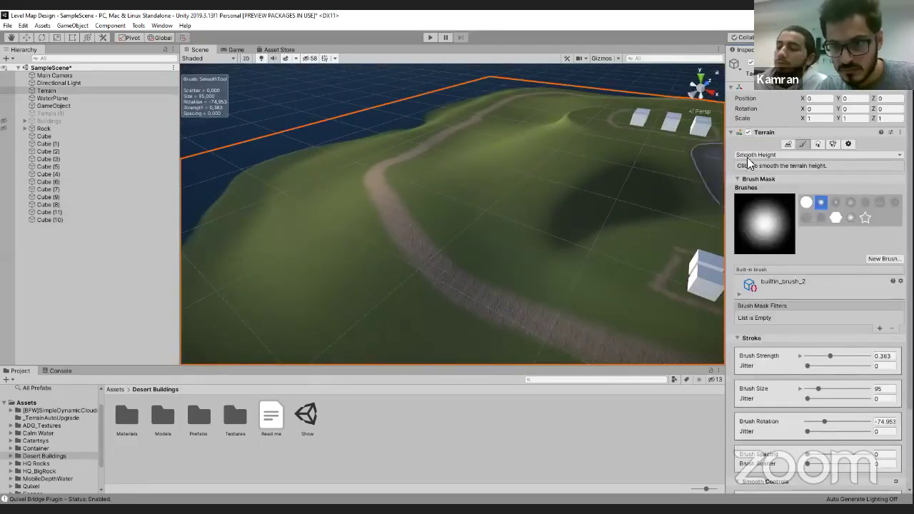
click(785, 154)
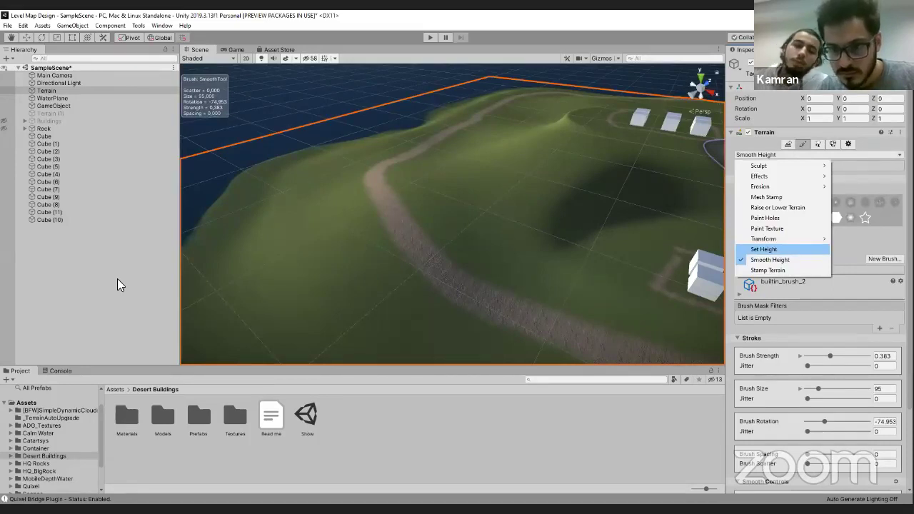
key(Return)
scroll(828, 394, down, 3)
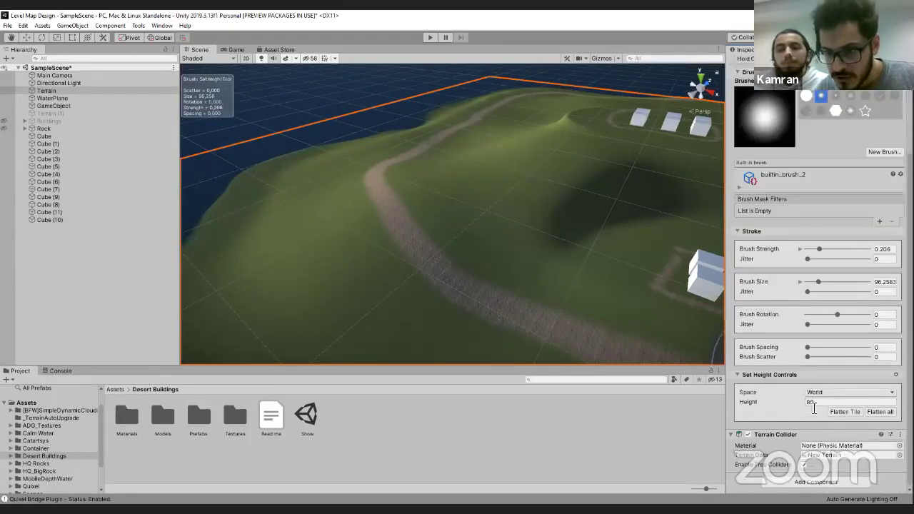
click(806, 402)
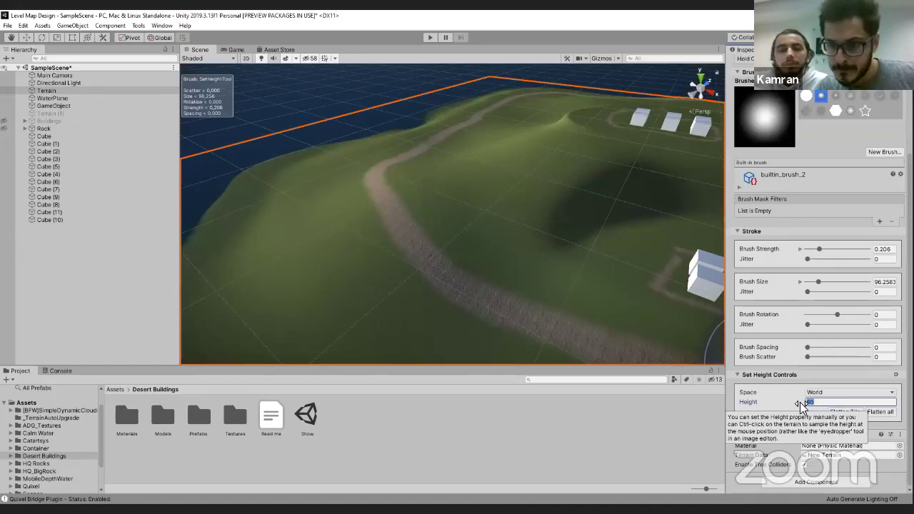
scroll(827, 184, up, 3)
scroll(820, 225, down, 3)
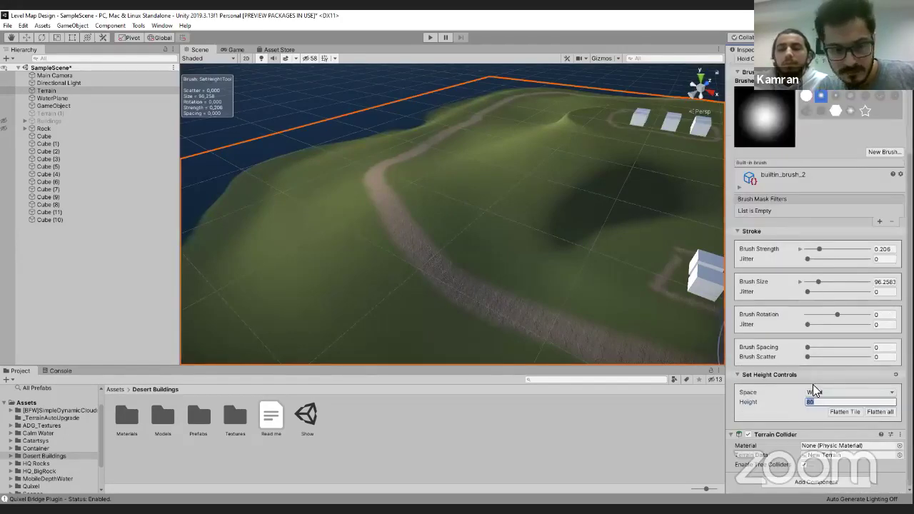
text(20)
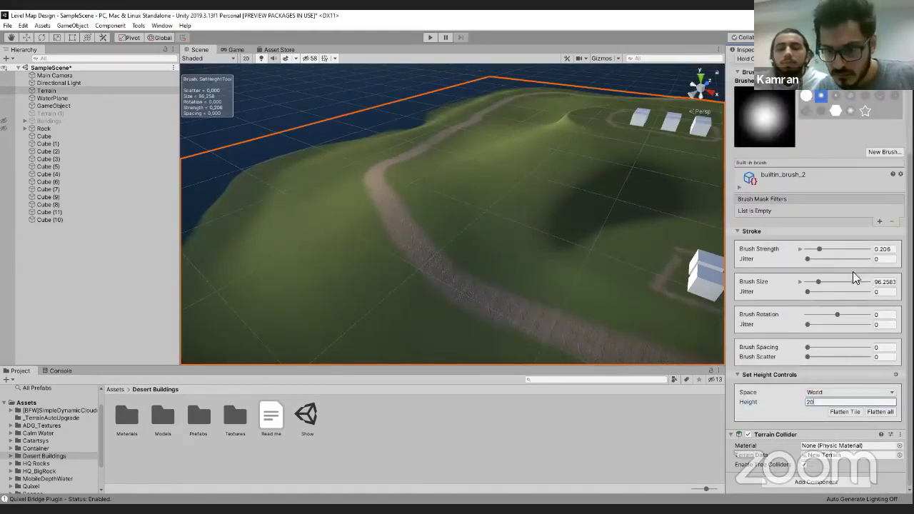
- Set the height brush's size to 37 and its strength to about 0.322
click(813, 248)
click(811, 283)
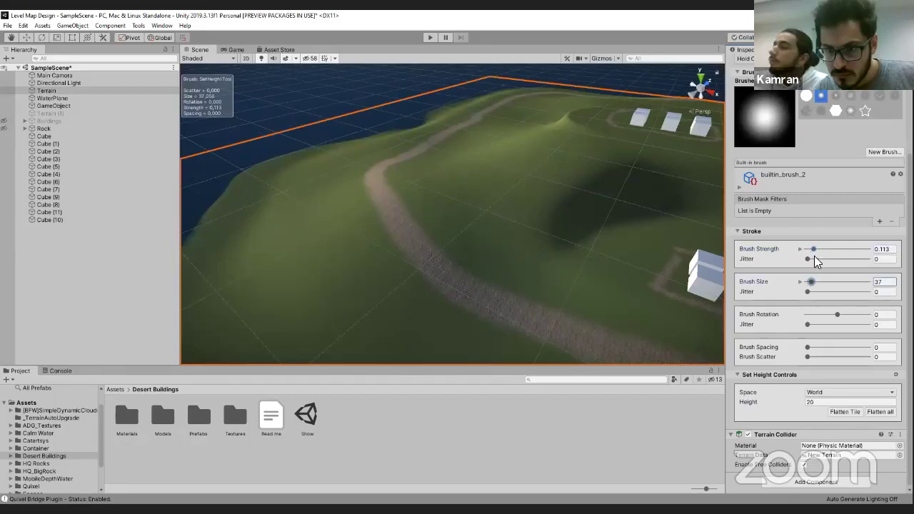
click(826, 249)
- Paint along the island's winding roads with the Set Height brush to level them toward height 20
mouse_move(485, 289)
mouse_down()
mouse_move(438, 270)
mouse_move(389, 220)
mouse_move(439, 272)
mouse_move(533, 321)
mouse_move(435, 272)
mouse_up()
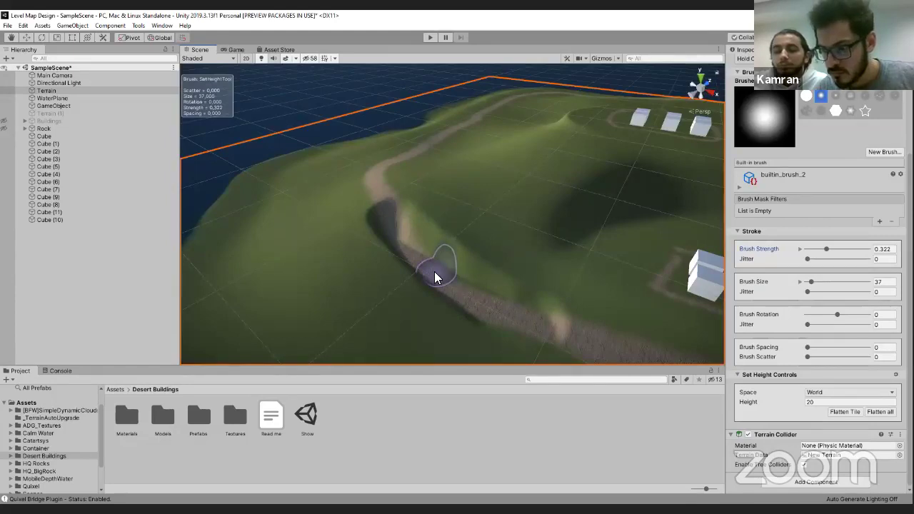
alt+drag(479, 272, 389, 232)
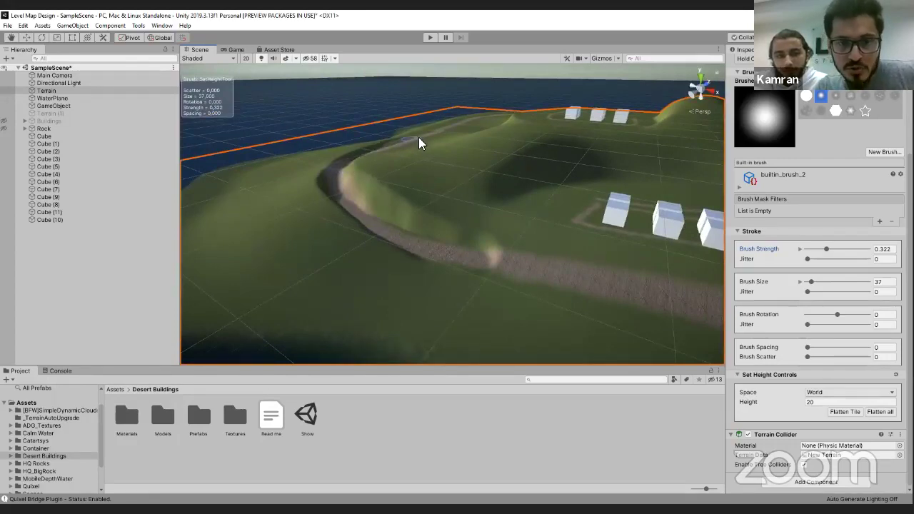
mouse_move(434, 267)
alt+mouse_down()
mouse_move(452, 259)
mouse_move(464, 197)
mouse_move(502, 236)
mouse_move(547, 220)
mouse_move(575, 242)
mouse_move(453, 216)
alt+mouse_up()
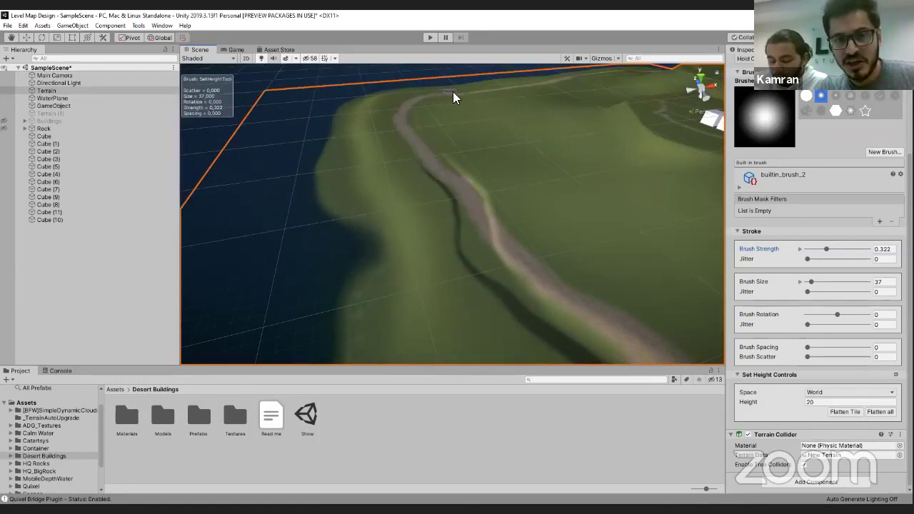
mouse_move(495, 213)
alt+mouse_down()
mouse_move(652, 224)
mouse_move(685, 204)
mouse_move(316, 187)
mouse_move(231, 153)
mouse_move(253, 122)
mouse_move(282, 108)
mouse_move(342, 128)
mouse_move(522, 140)
mouse_move(477, 167)
mouse_move(504, 196)
mouse_move(551, 212)
mouse_move(782, 231)
mouse_move(443, 265)
mouse_move(478, 227)
alt+mouse_up()
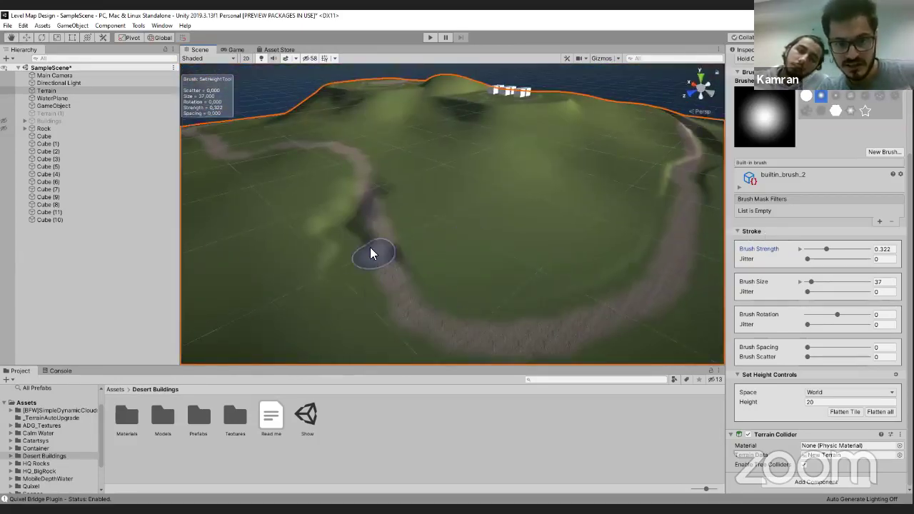
drag(365, 202, 343, 163)
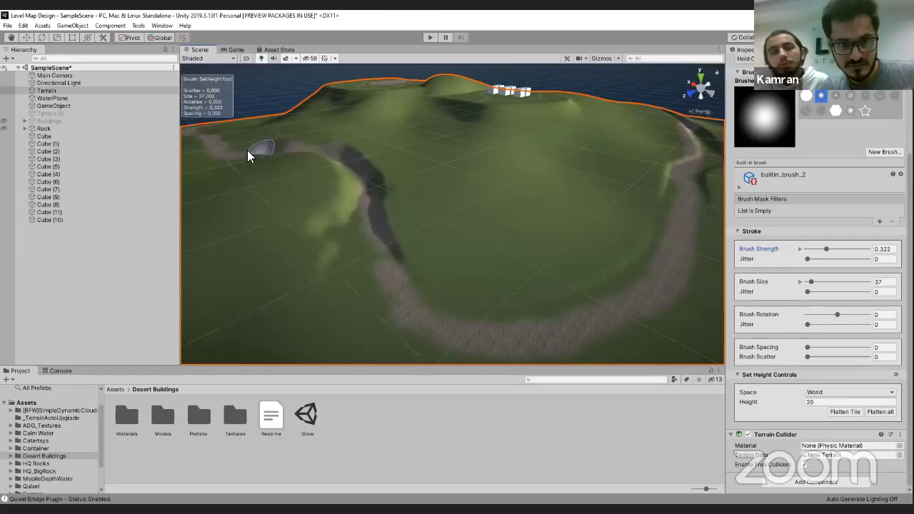
alt+drag(530, 280, 648, 281)
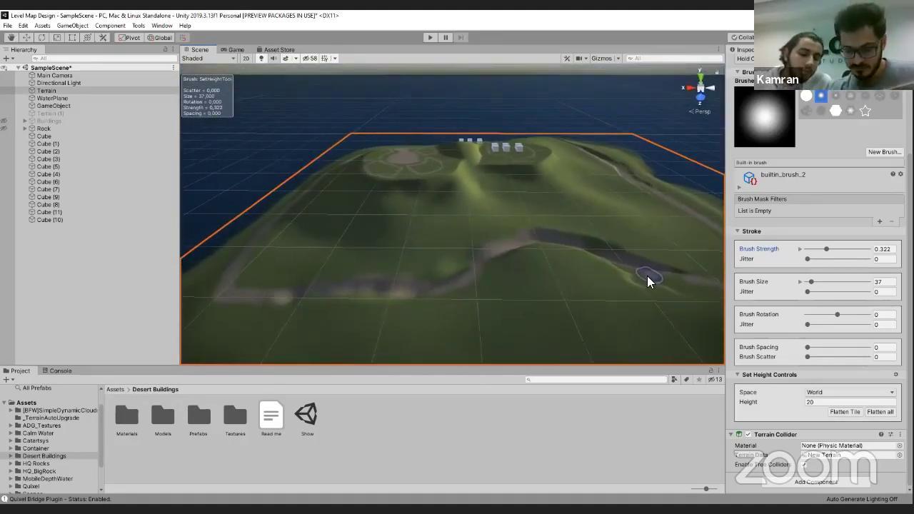
alt+drag(452, 253, 463, 276)
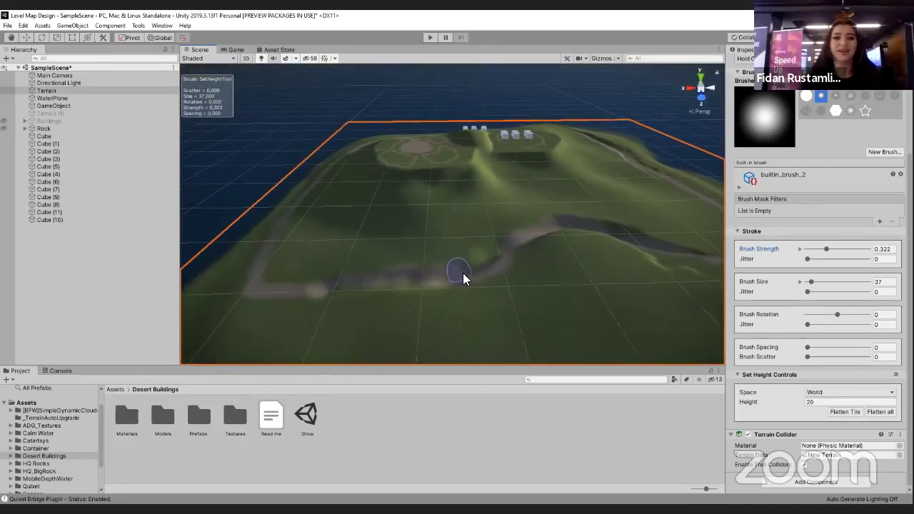